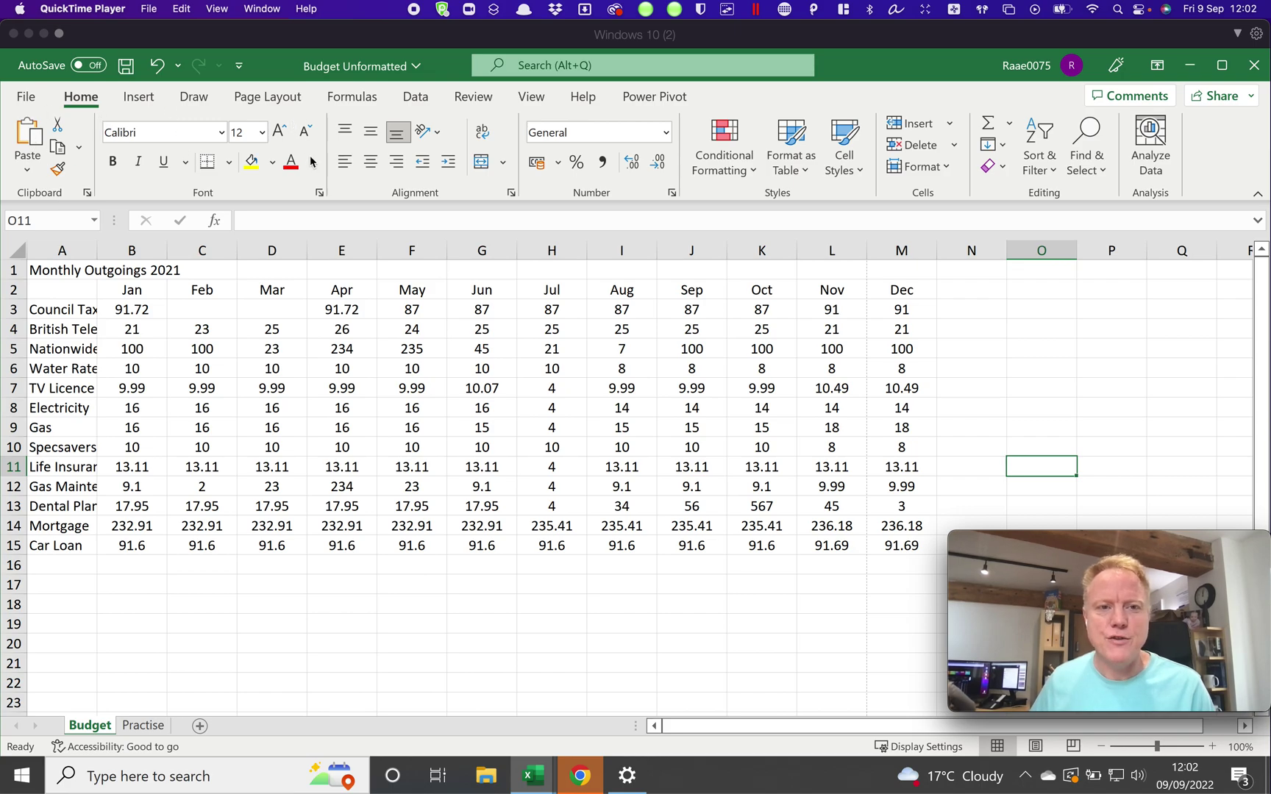
# Focus the Windows VM and show Excel's View ribbon for the Budget Unformatted workbook.
pyautogui.click(72, 99)
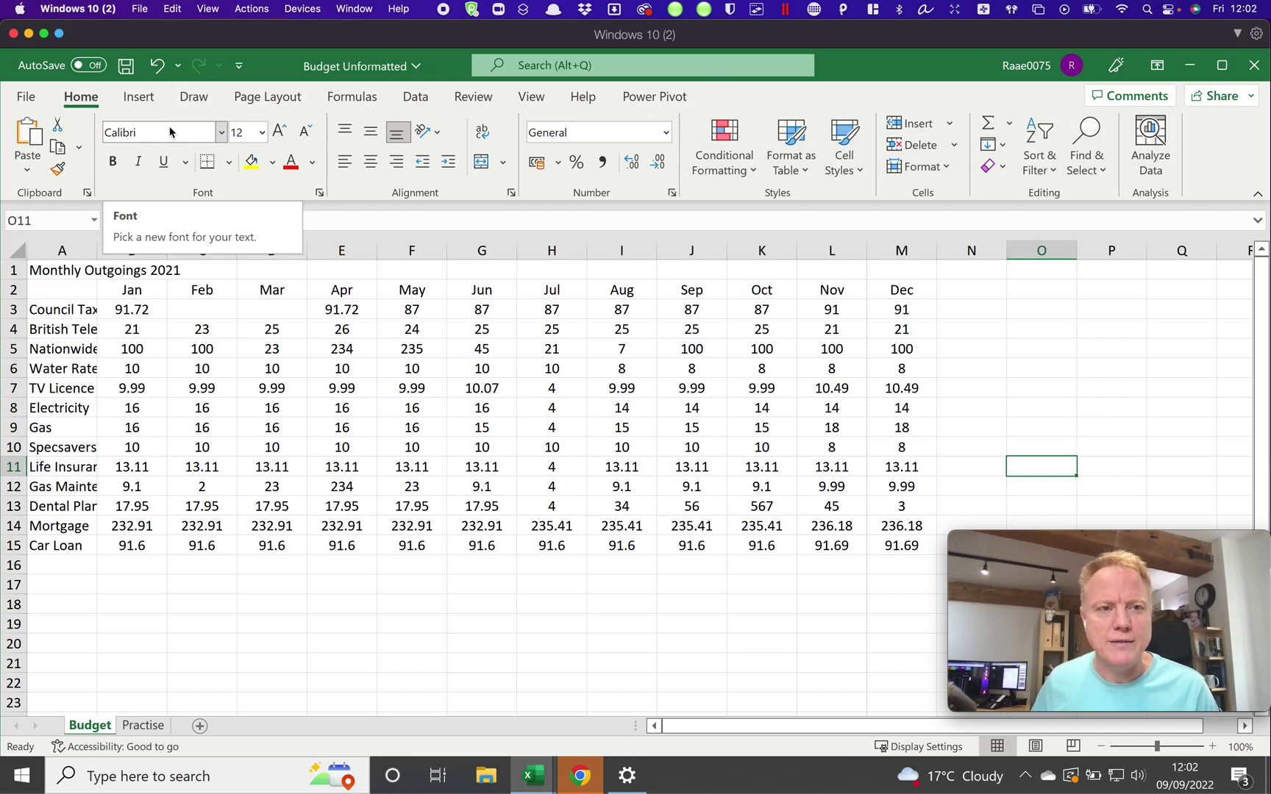
pyautogui.click(531, 97)
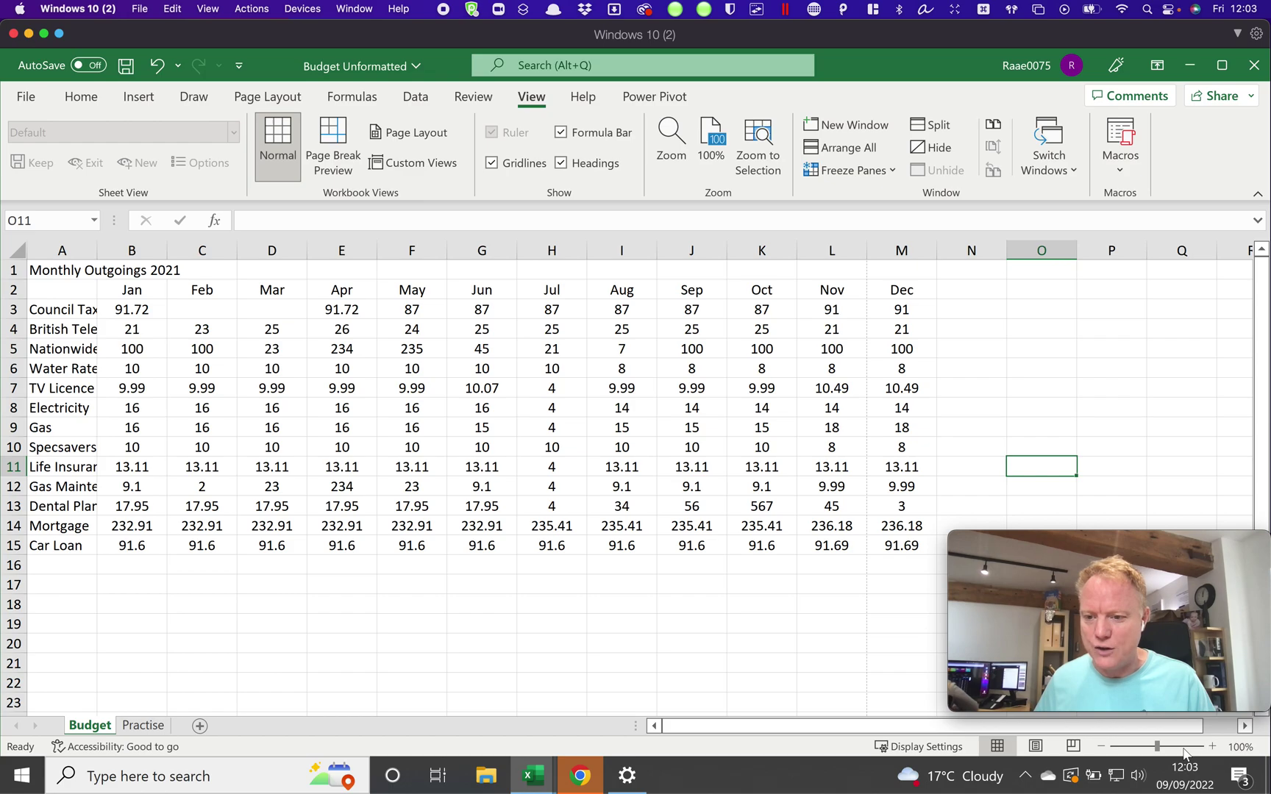
# Zoom the Budget sheet from 100% up to 130% and open the Zoom dialog.
pyautogui.click(1212, 747)
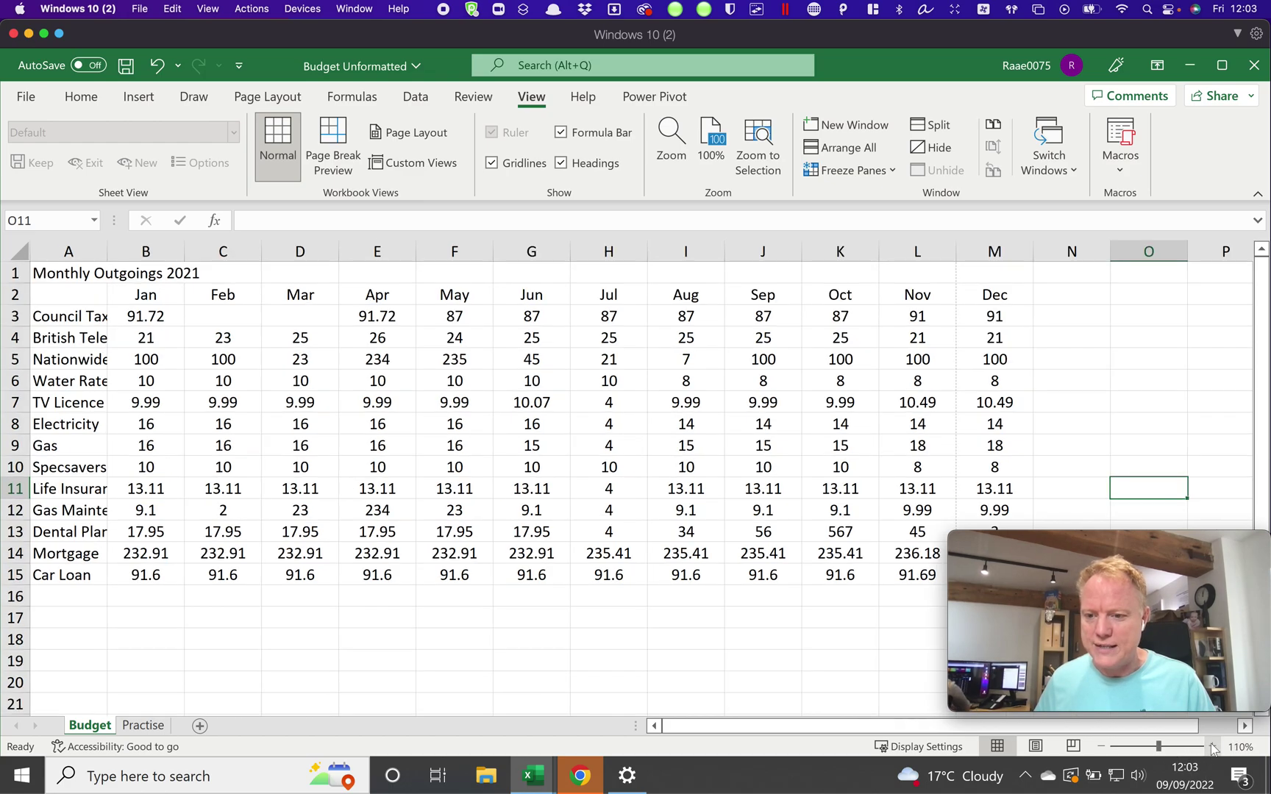
pyautogui.click(1213, 747)
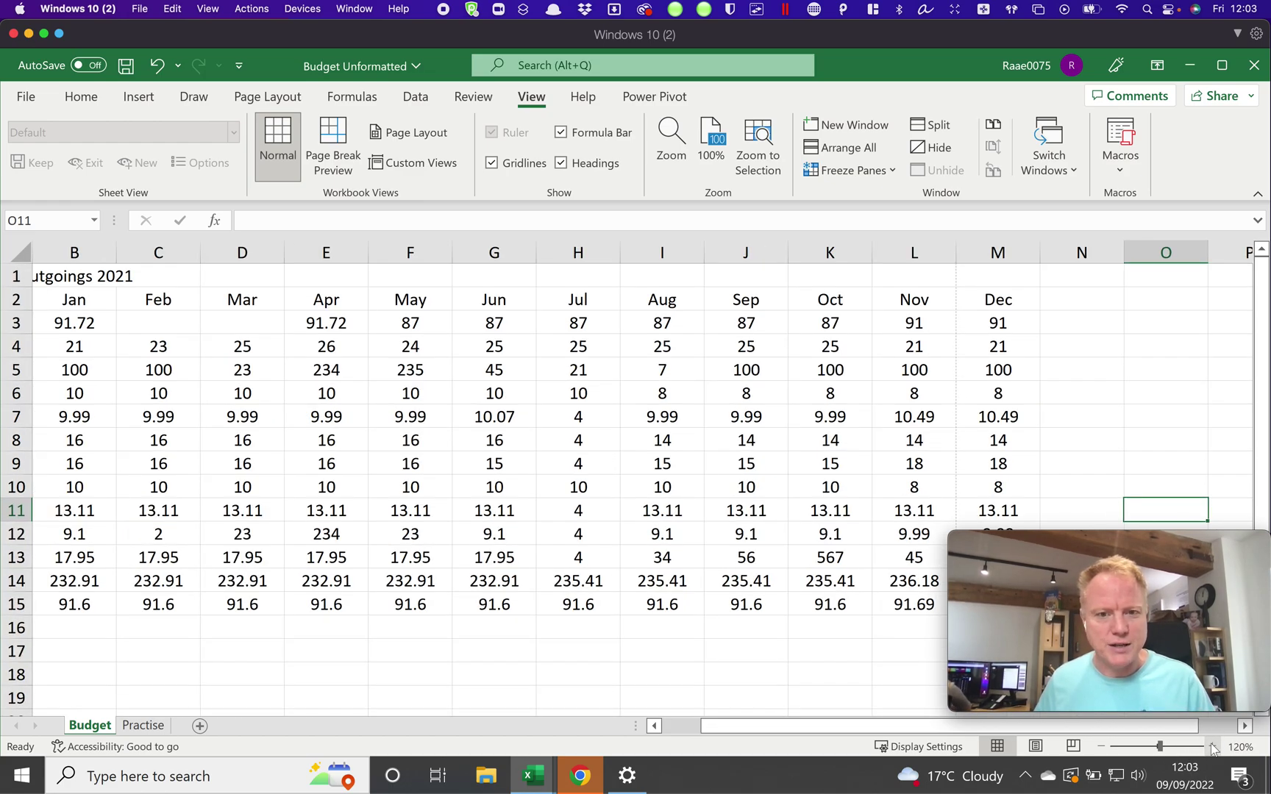
pyautogui.click(1212, 747)
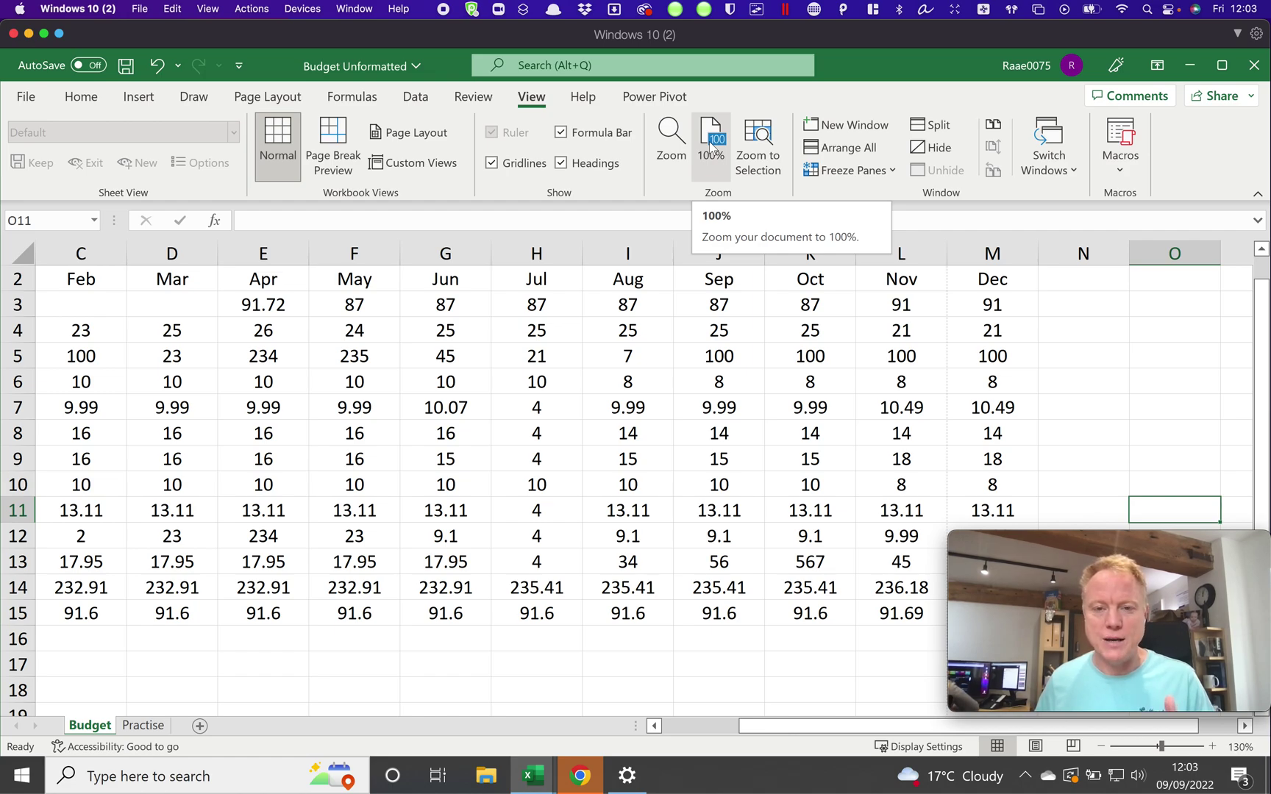
pyautogui.click(667, 137)
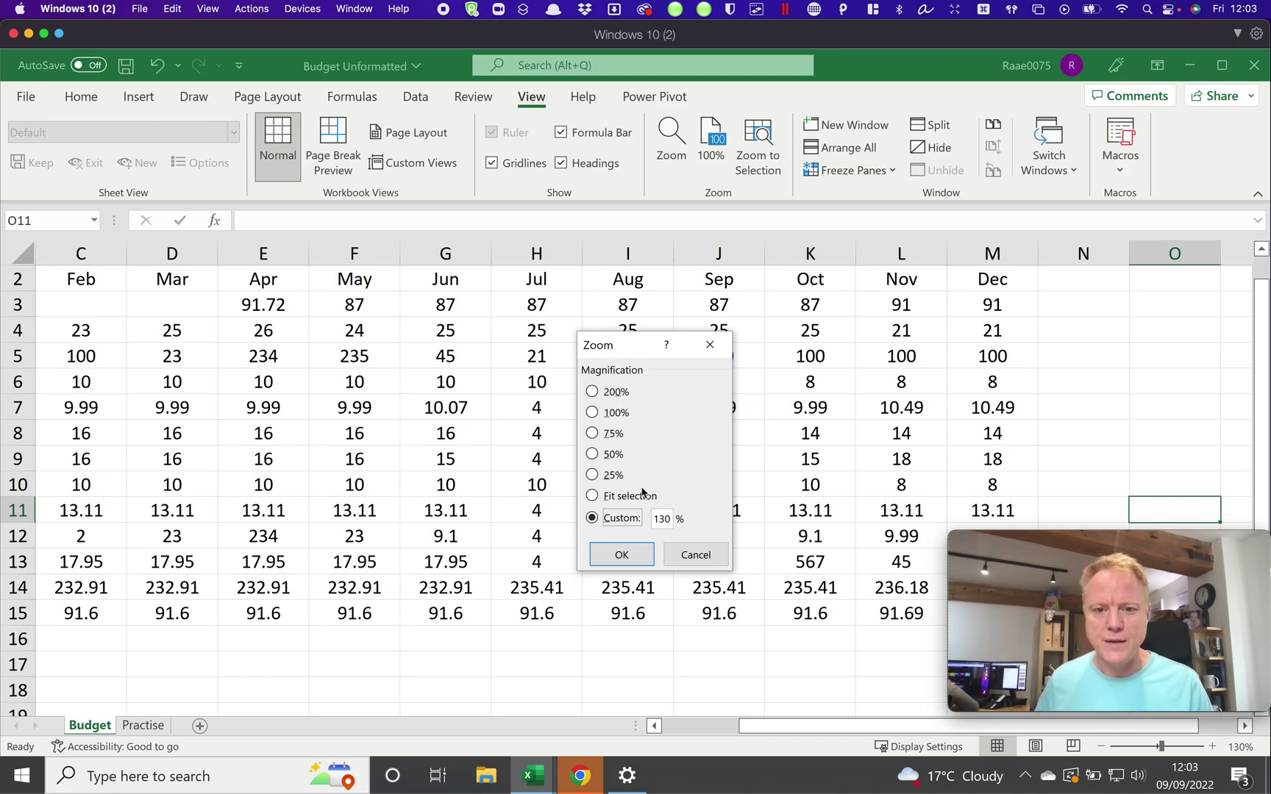
# Cancel the Zoom dialog, zoom to the F2:H5 selection, then reset magnification to 100%.
pyautogui.click(695, 556)
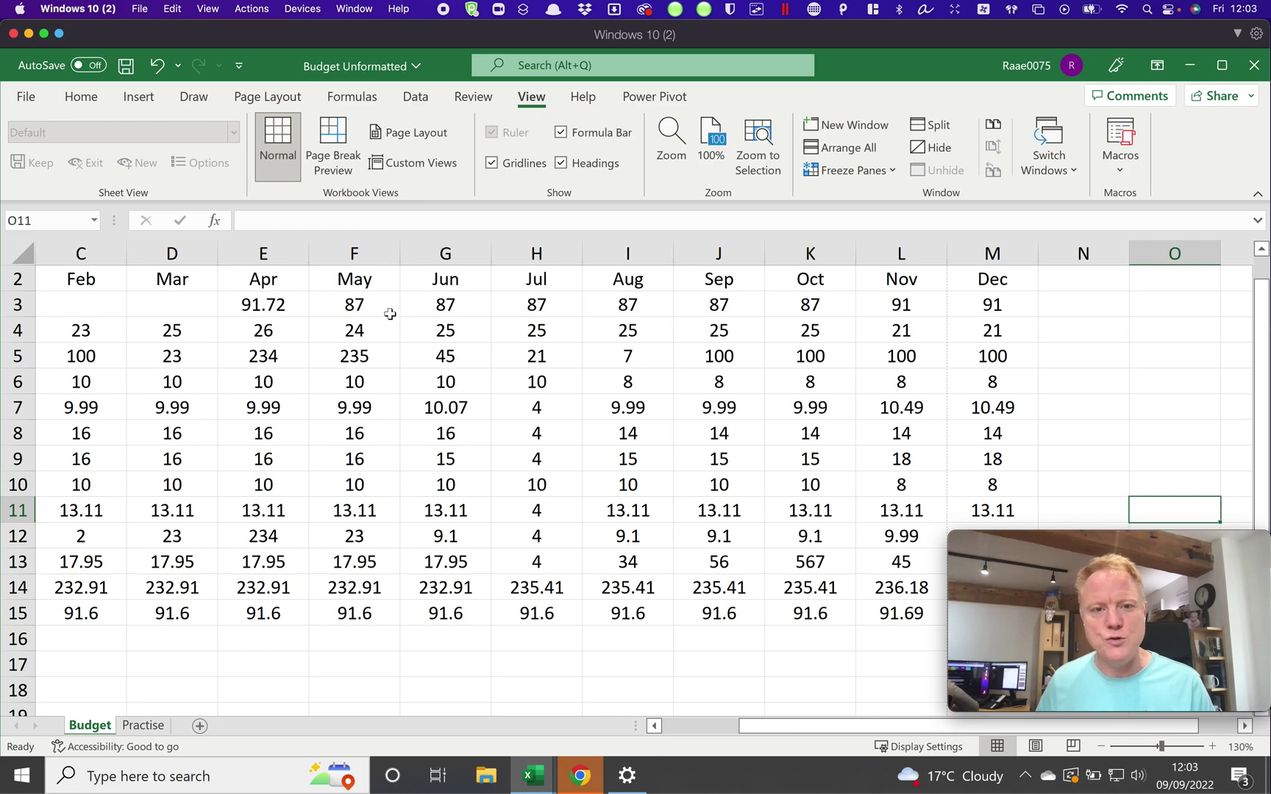
pyautogui.moveTo(356, 284); pyautogui.dragTo(562, 354)
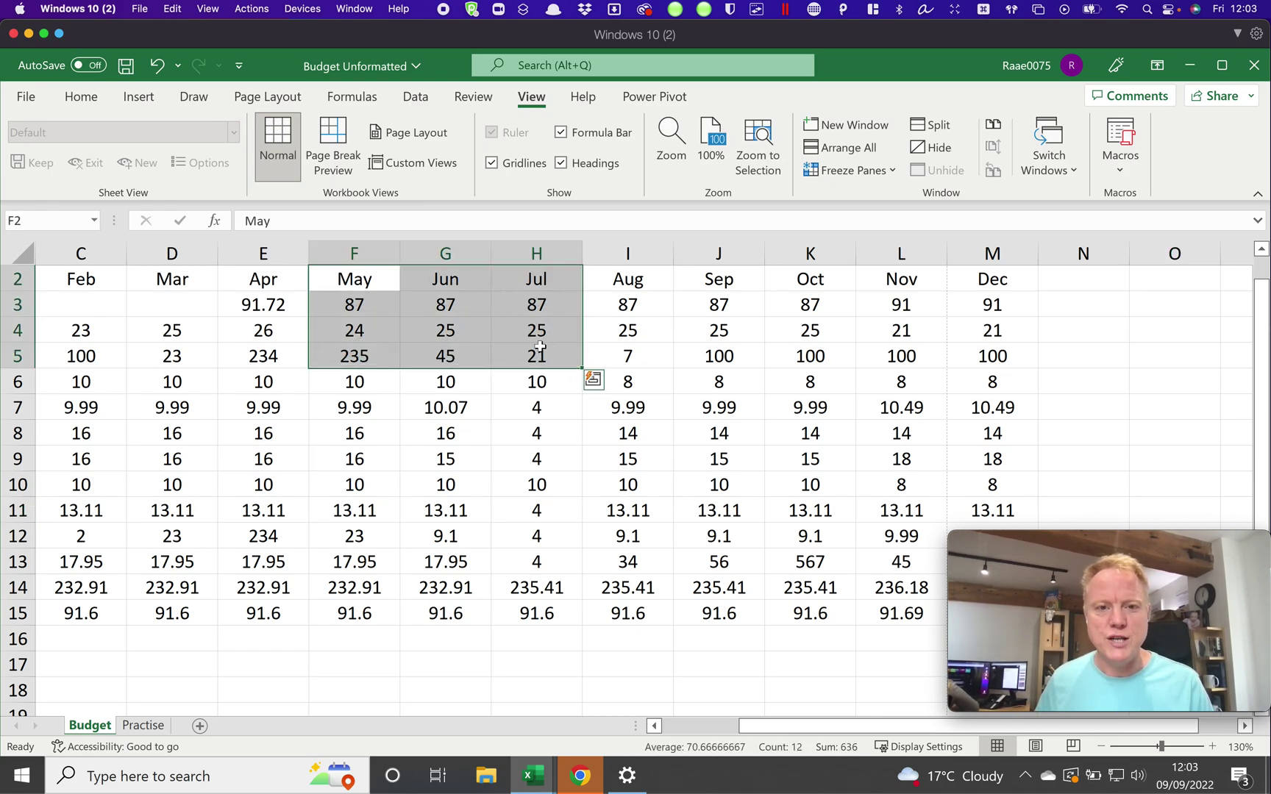
pyautogui.click(752, 134)
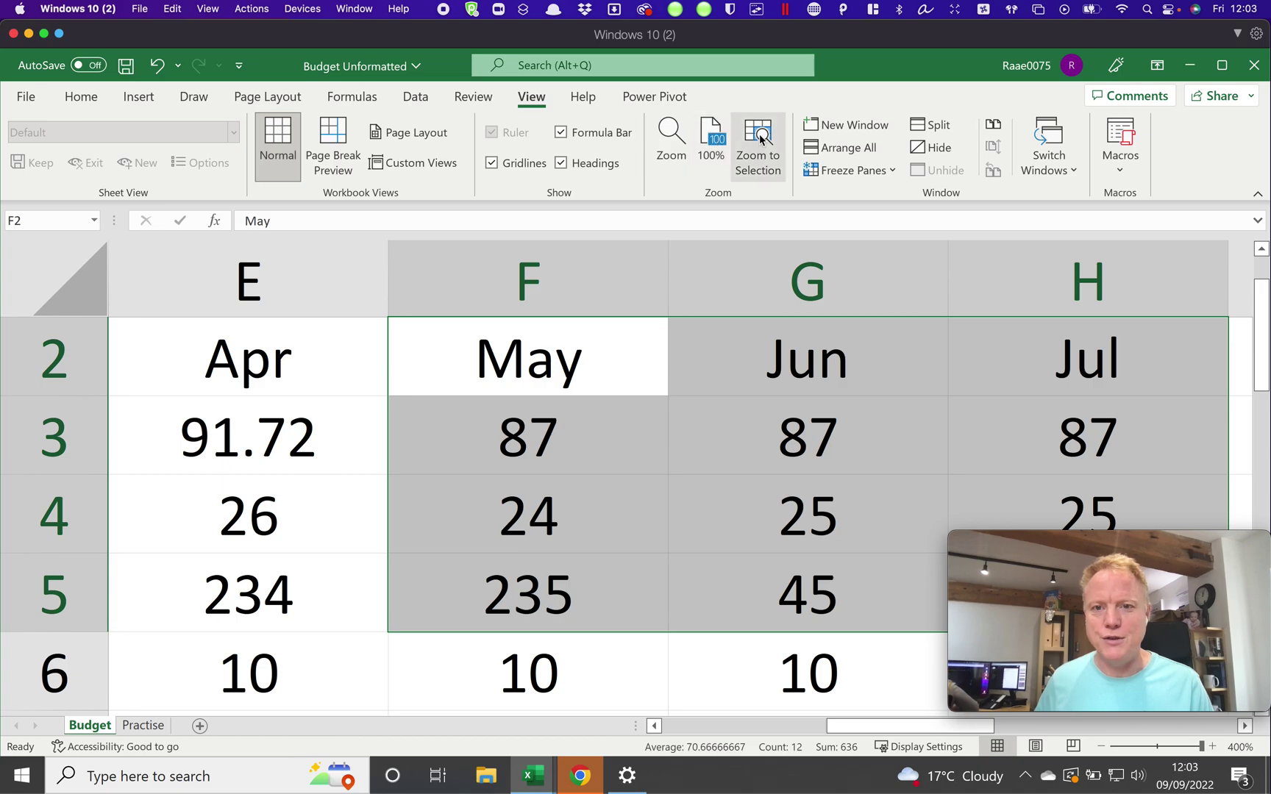
pyautogui.click(710, 140)
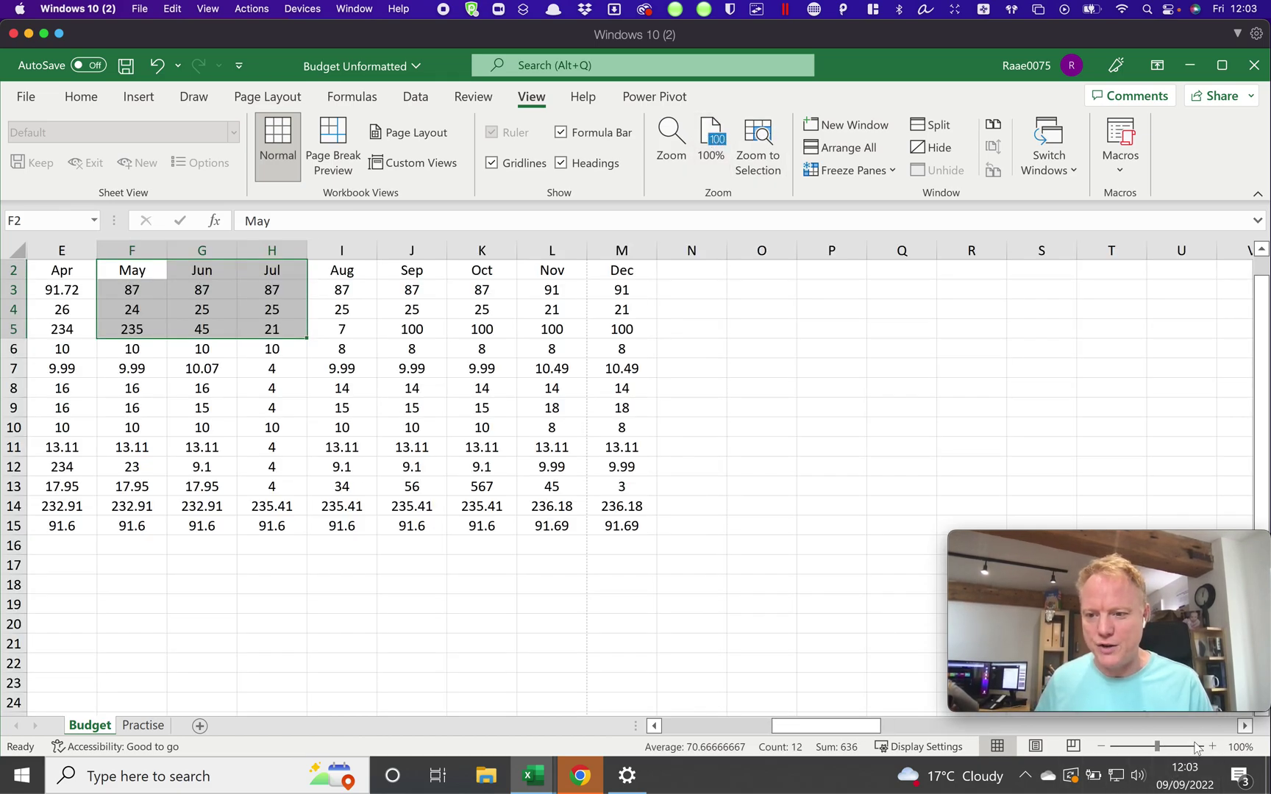
# Apply a custom 130% zoom in the Zoom dialog and clear the F2:H5 selection.
pyautogui.click(680, 137)
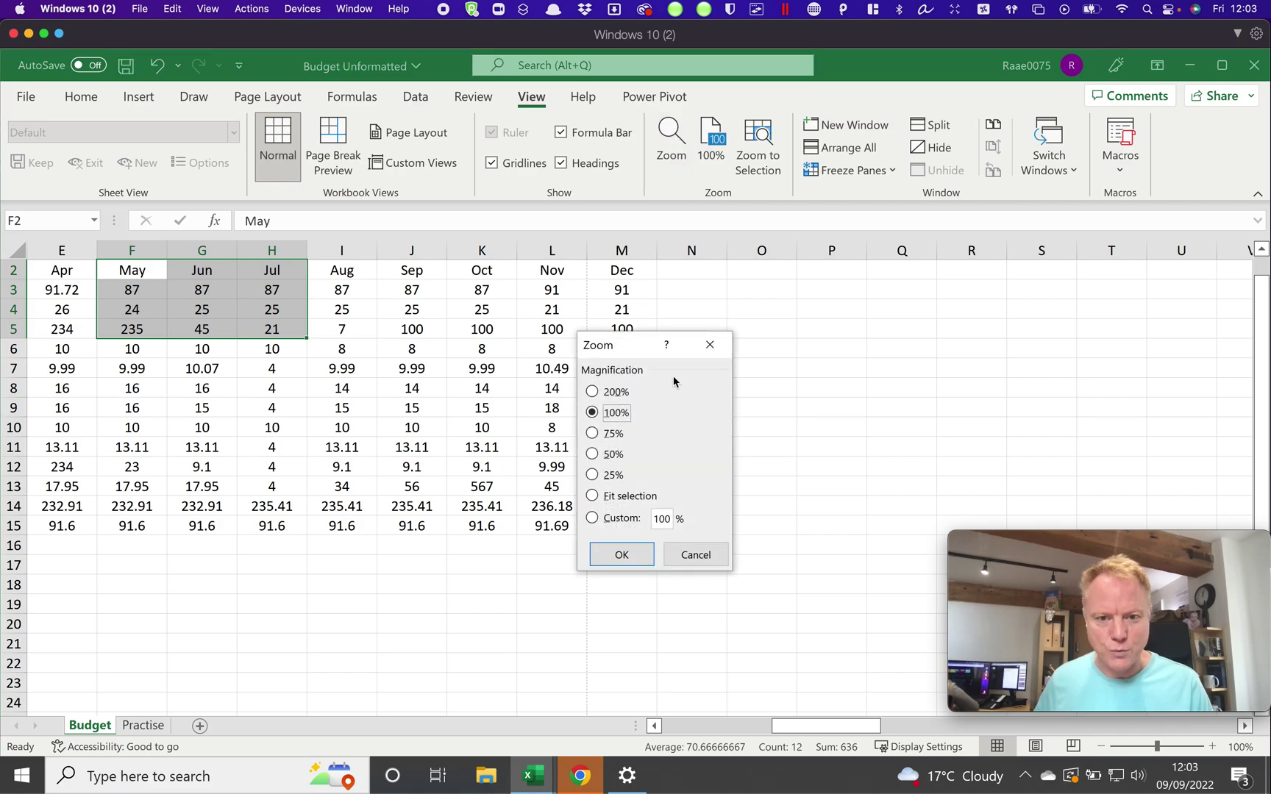
pyautogui.doubleClick(674, 519)
pyautogui.write('140')
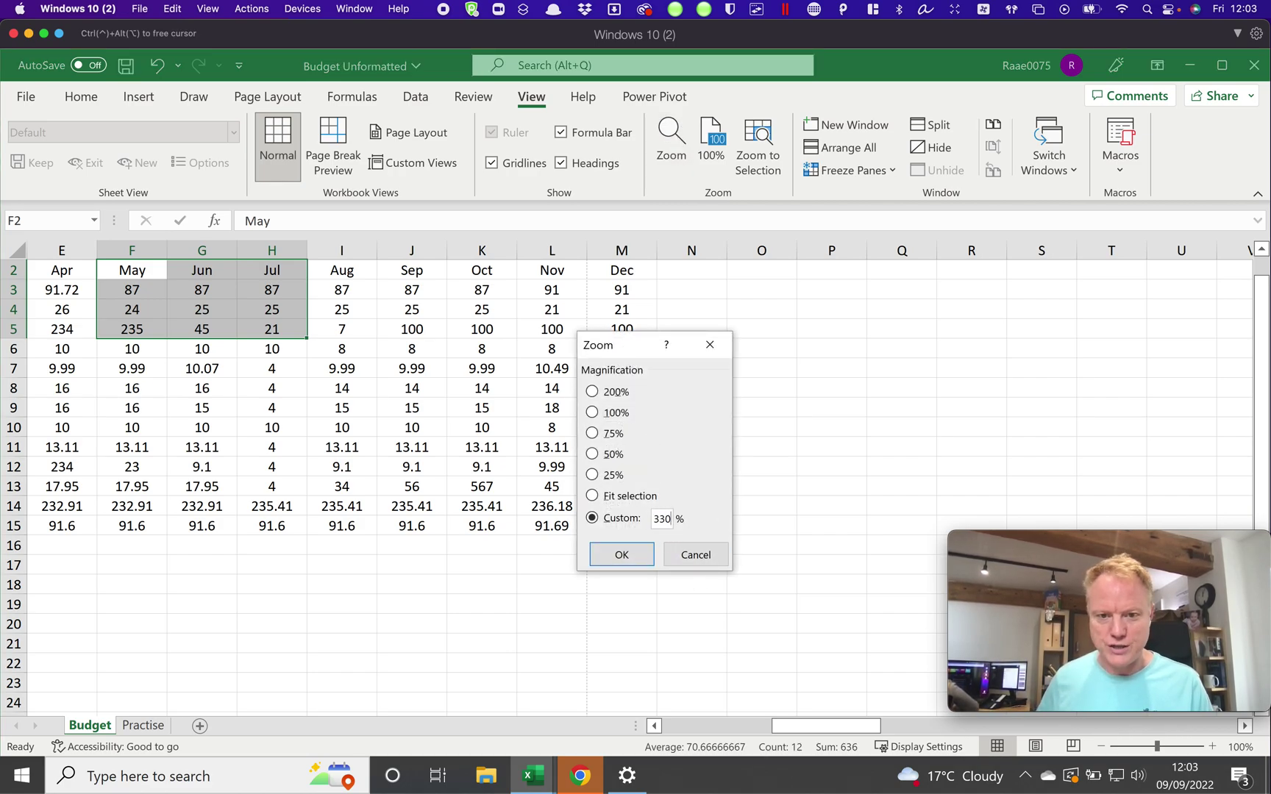
pyautogui.press('BackSpace')
pyautogui.press('BackSpace')
pyautogui.write('30')
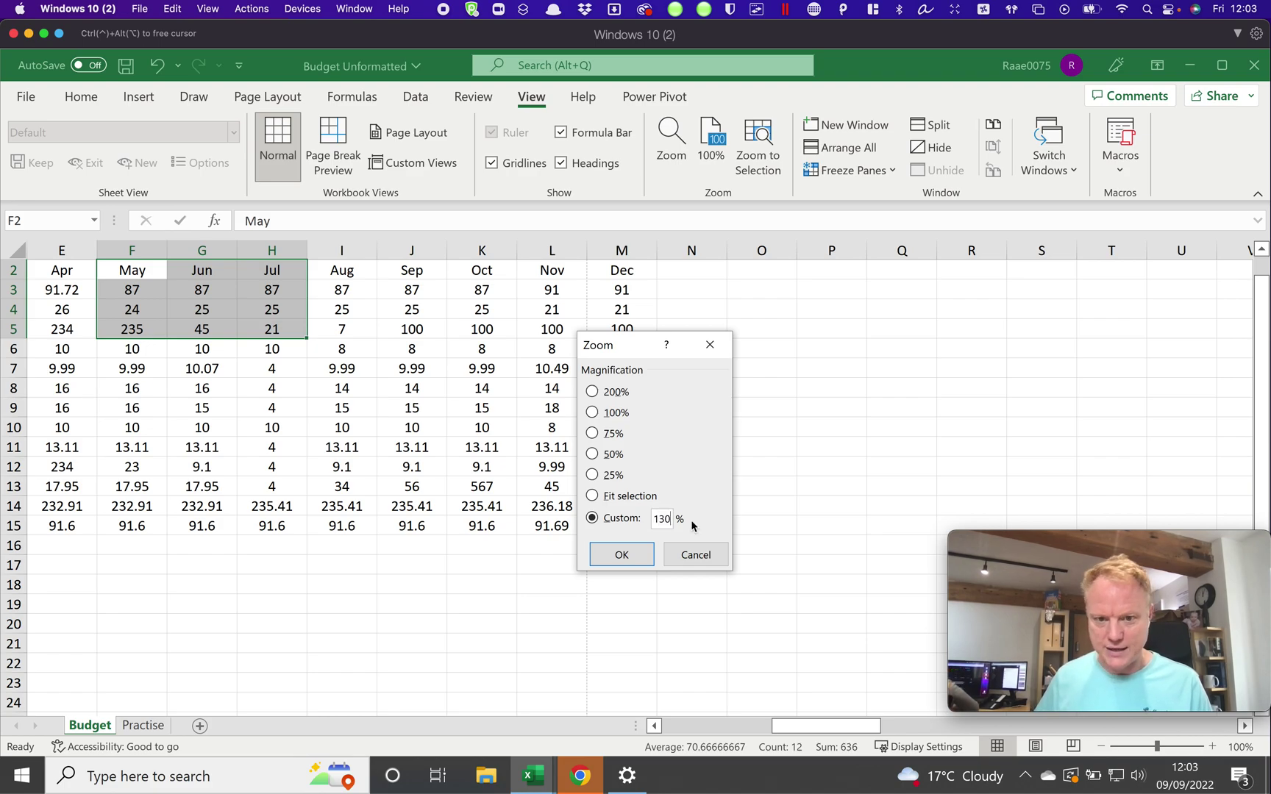
pyautogui.press('Return')
pyautogui.hscroll(-4, 577, 504)
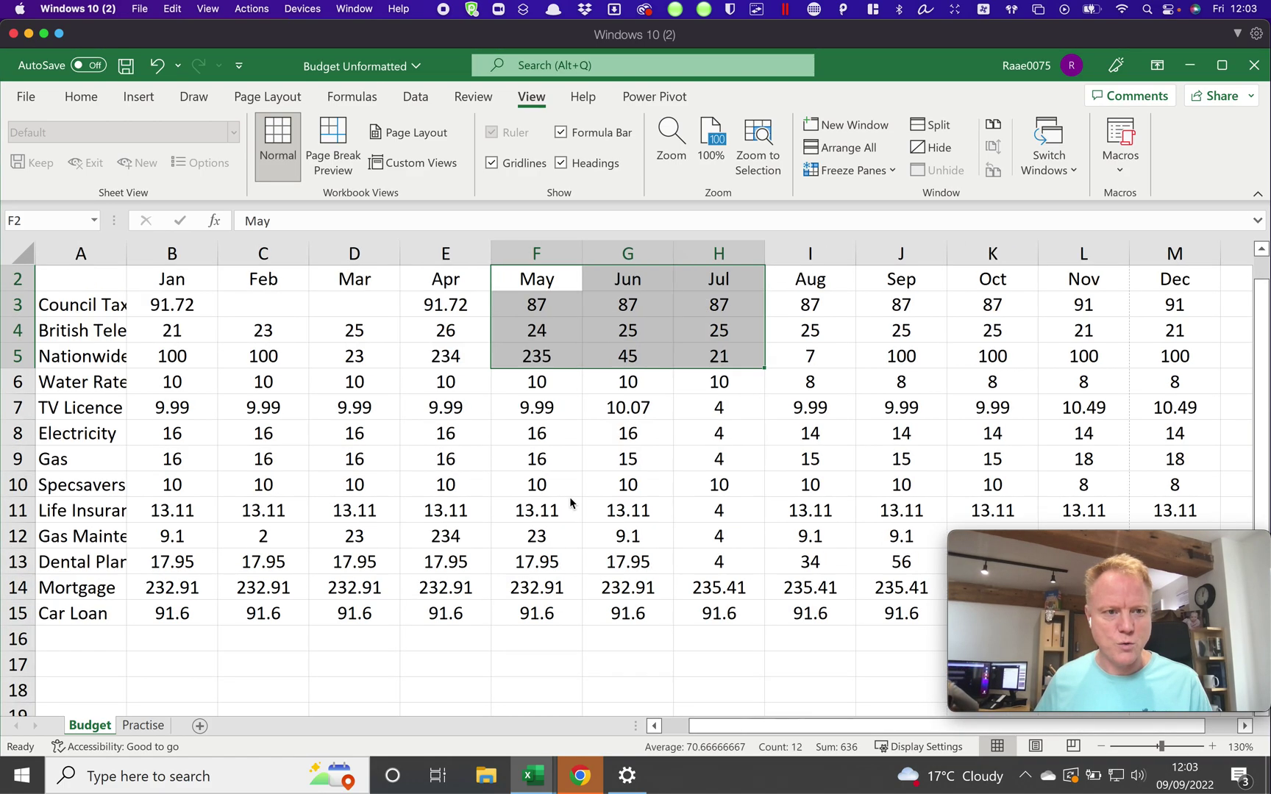
pyautogui.click(588, 407)
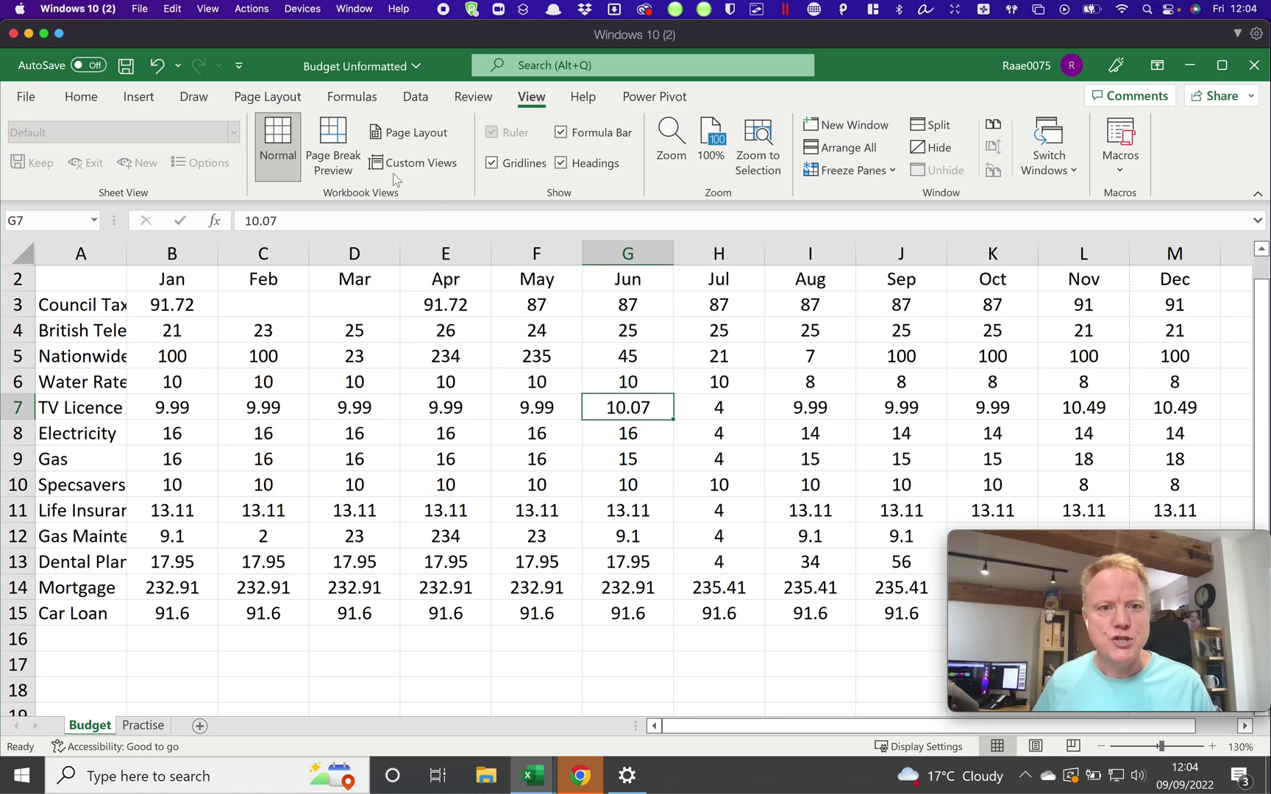
# Preview page breaks at 100%, return to Normal view, and bring up the Print screen with Ctrl+P.
pyautogui.click(334, 151)
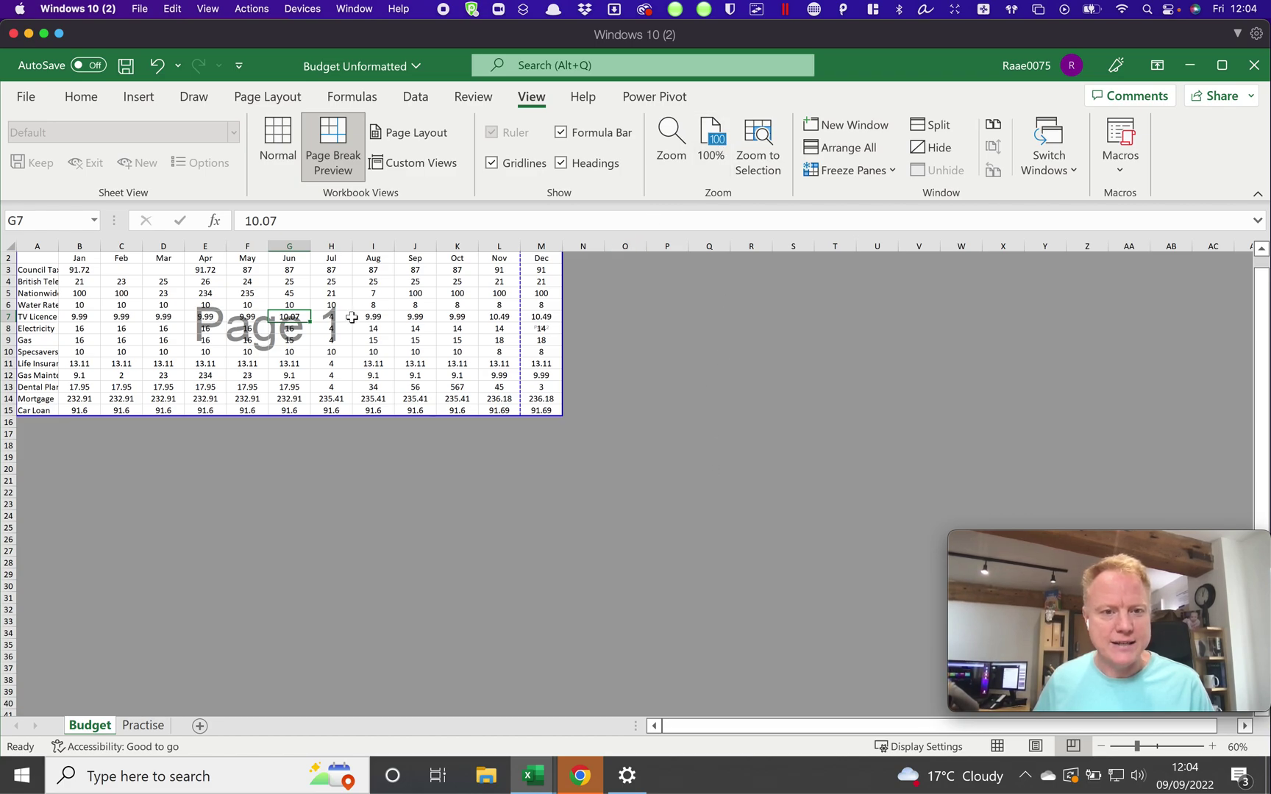
pyautogui.click(709, 140)
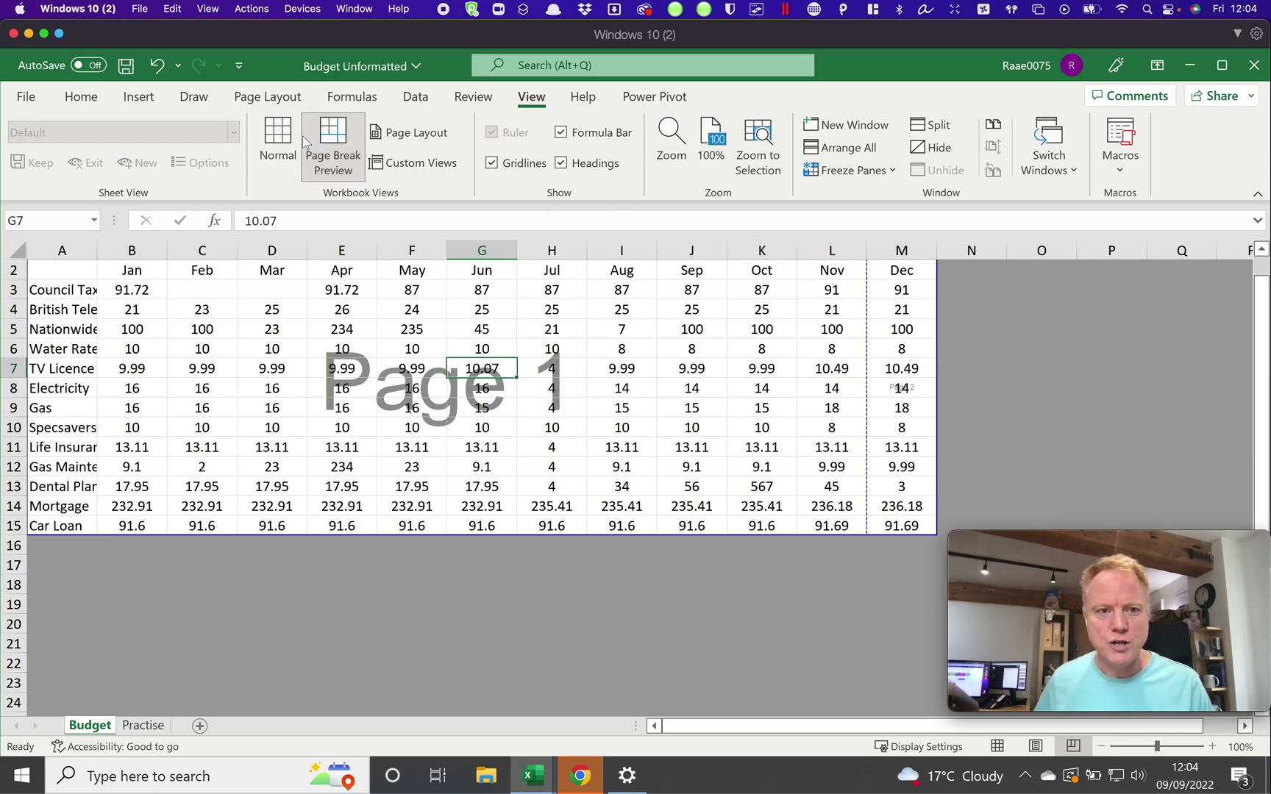
pyautogui.click(279, 140)
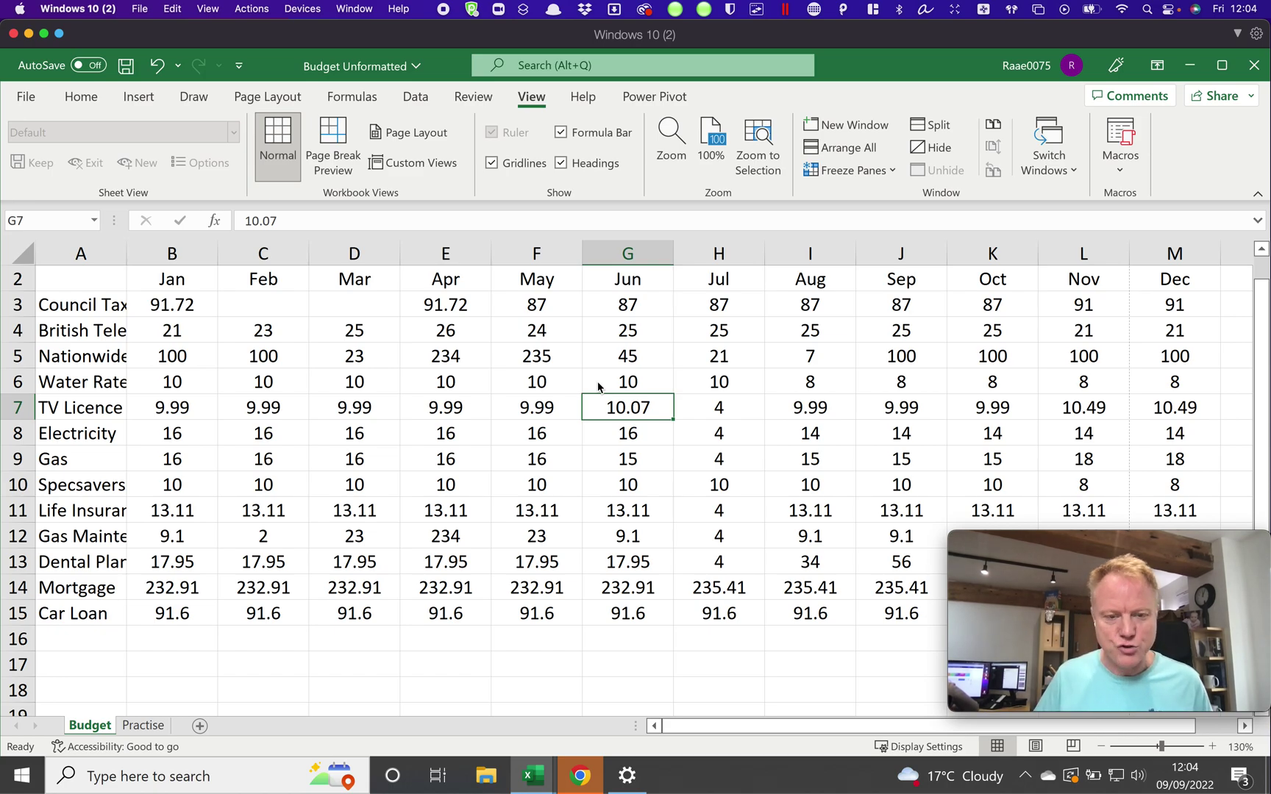
pyautogui.hotkey('ctrl', 'p')
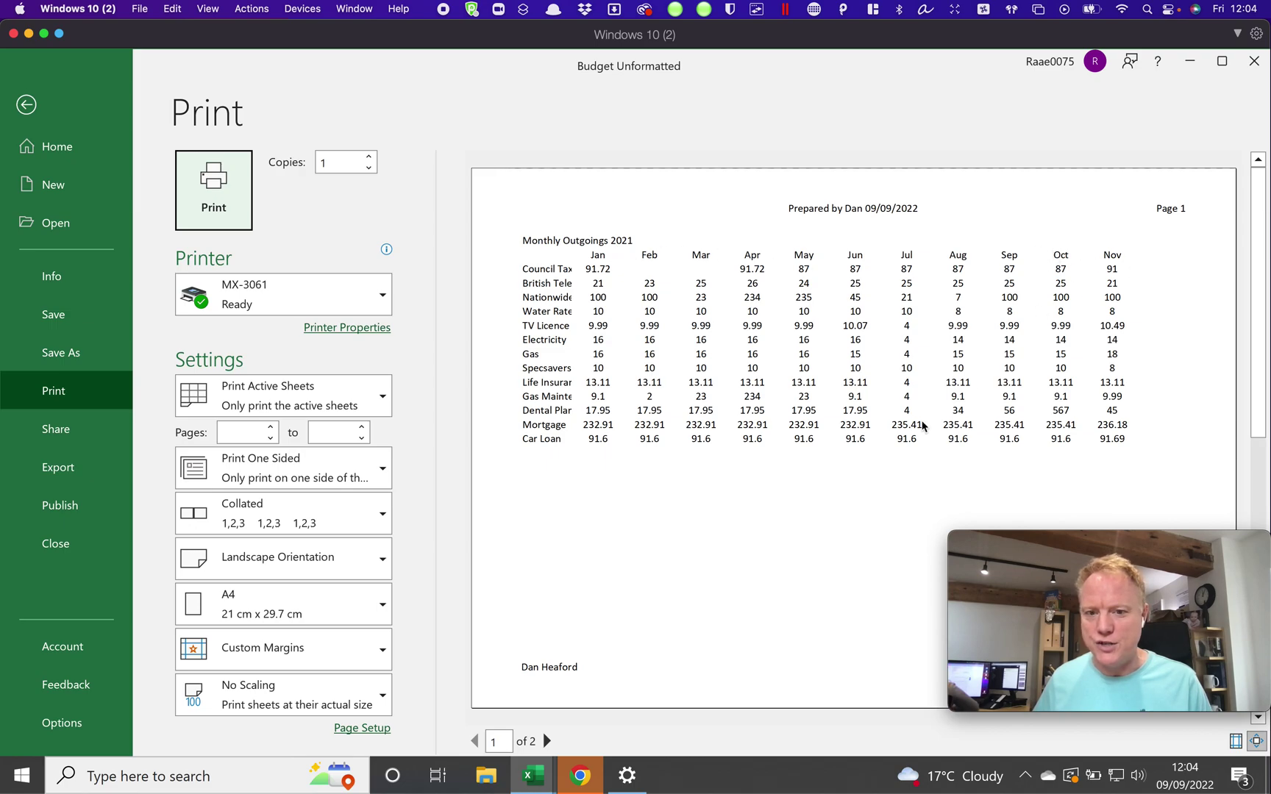
# Page through both printed pages of the preview, then exit Print back to the Budget sheet.
pyautogui.click(547, 741)
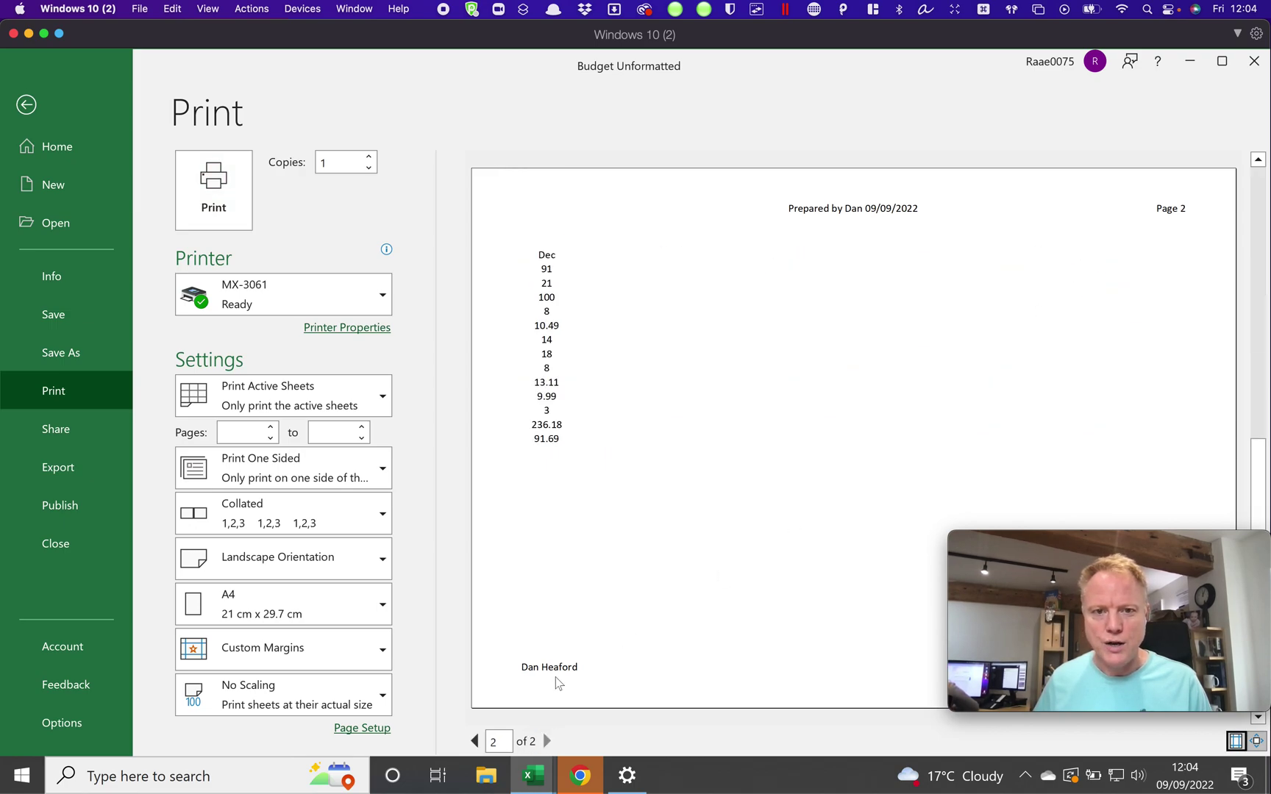
pyautogui.click(474, 741)
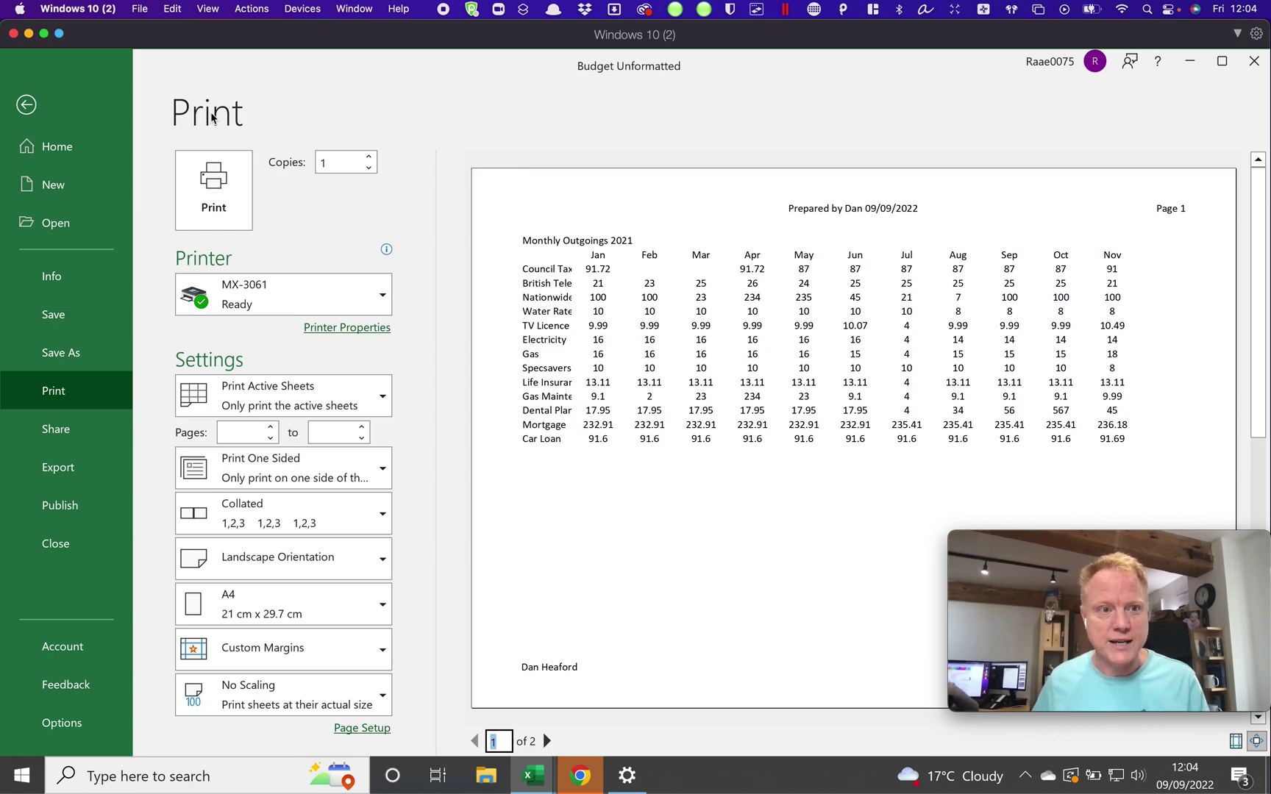
pyautogui.click(28, 105)
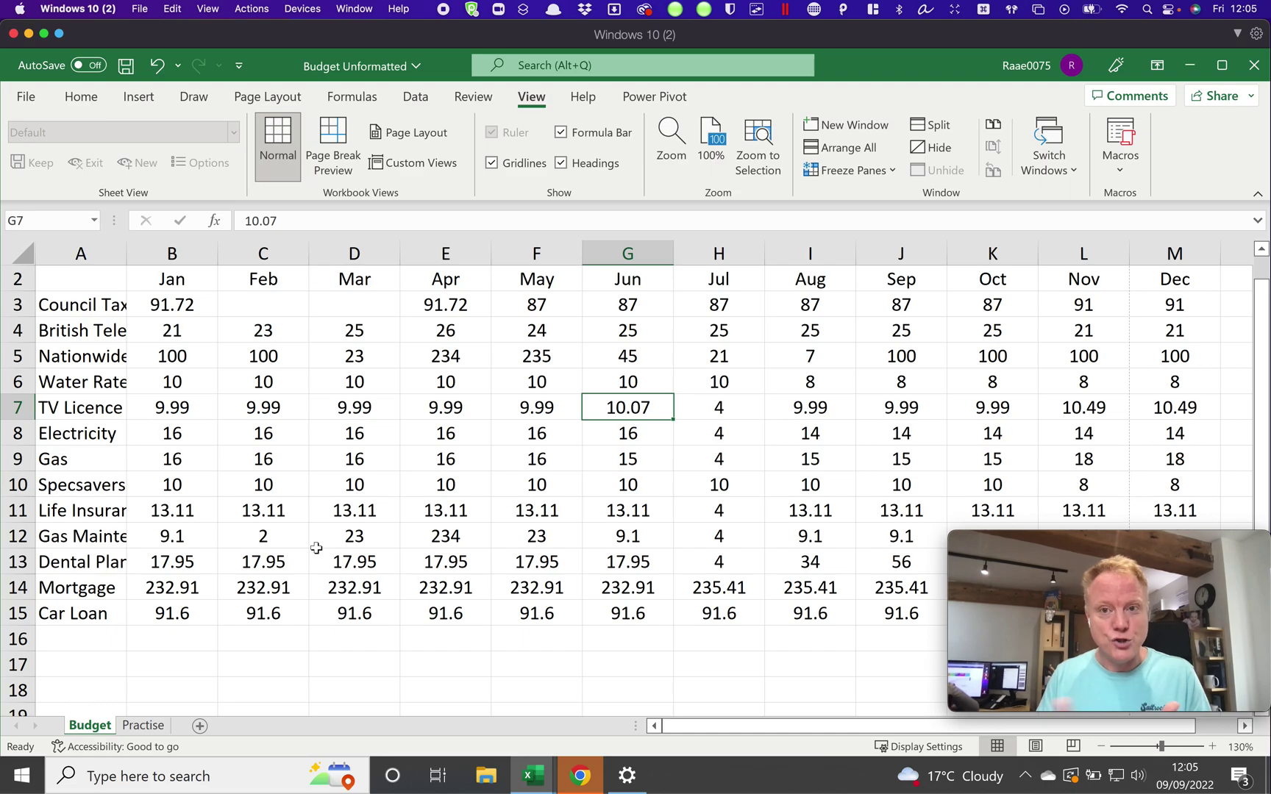
# Switch to the Practise sheet, scroll through its data, and open a second workbook window.
pyautogui.click(143, 726)
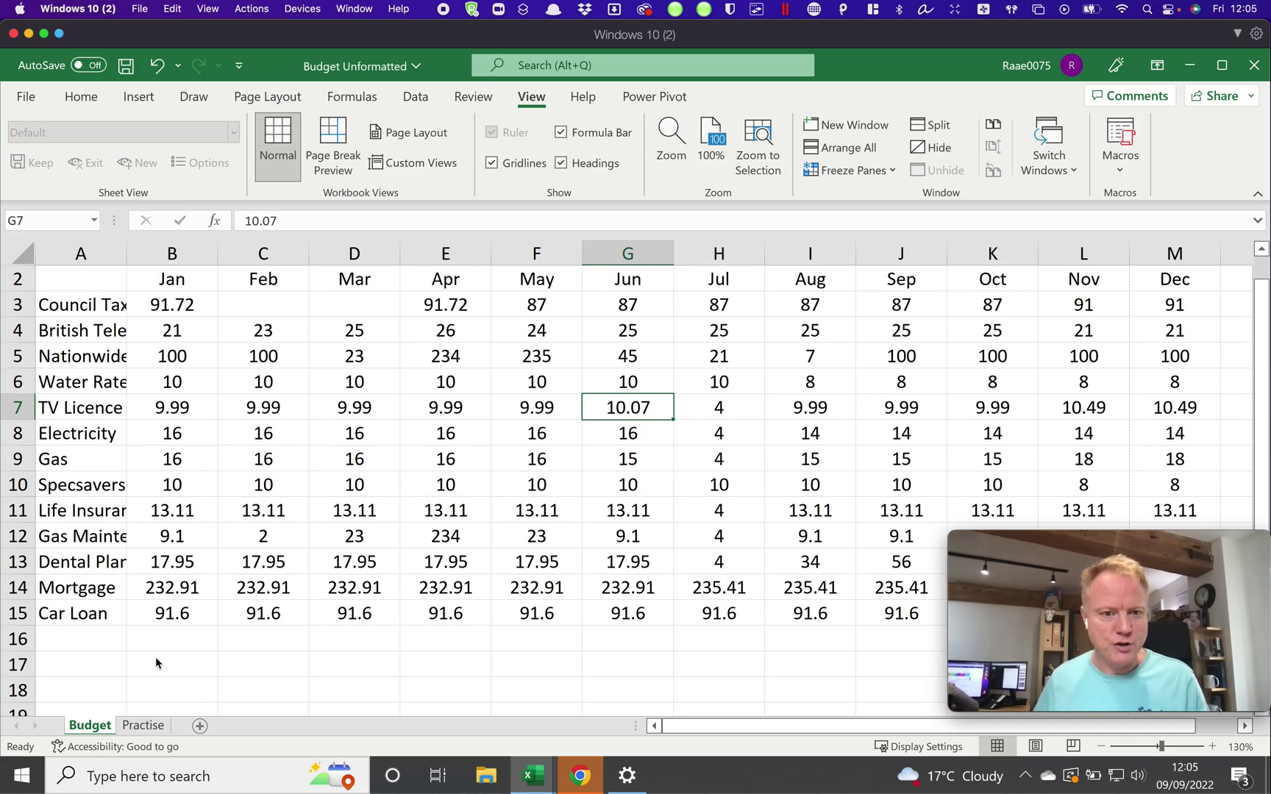
pyautogui.click(143, 727)
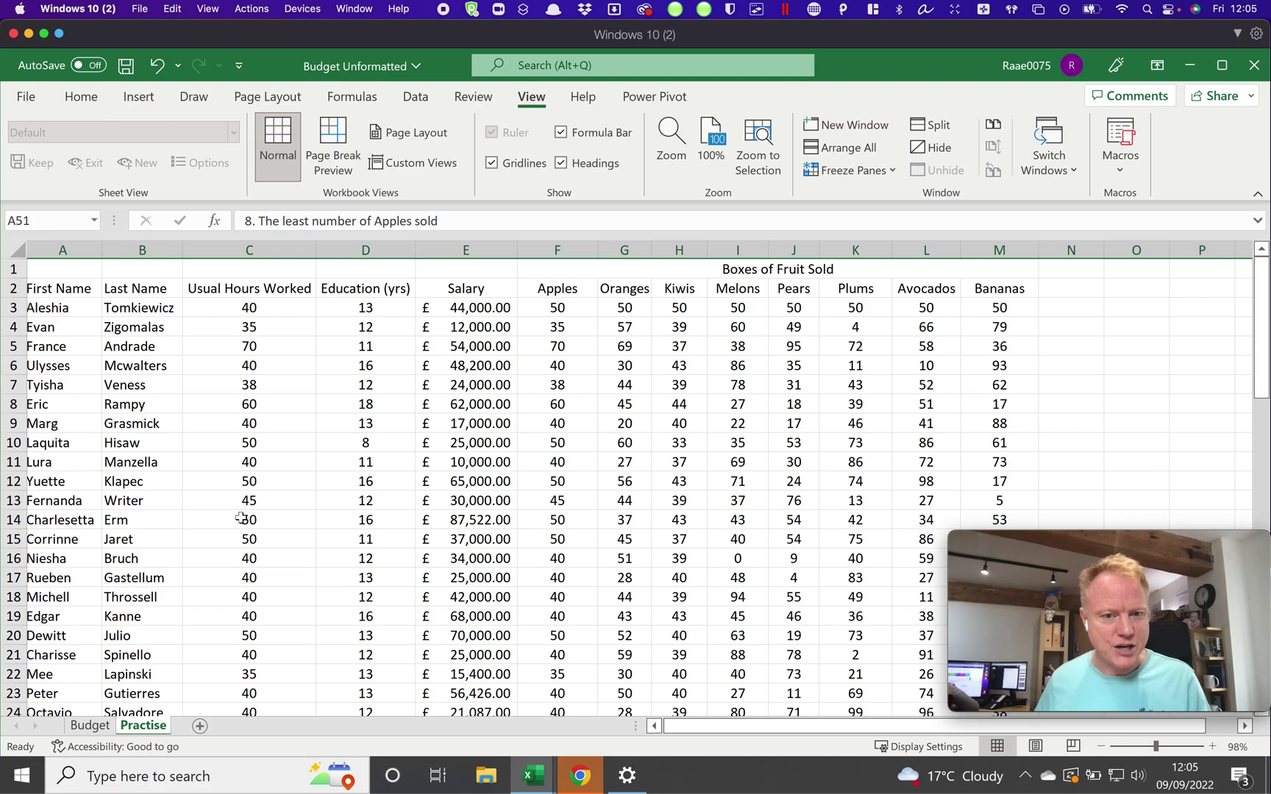
pyautogui.scroll(-5, 240, 519)
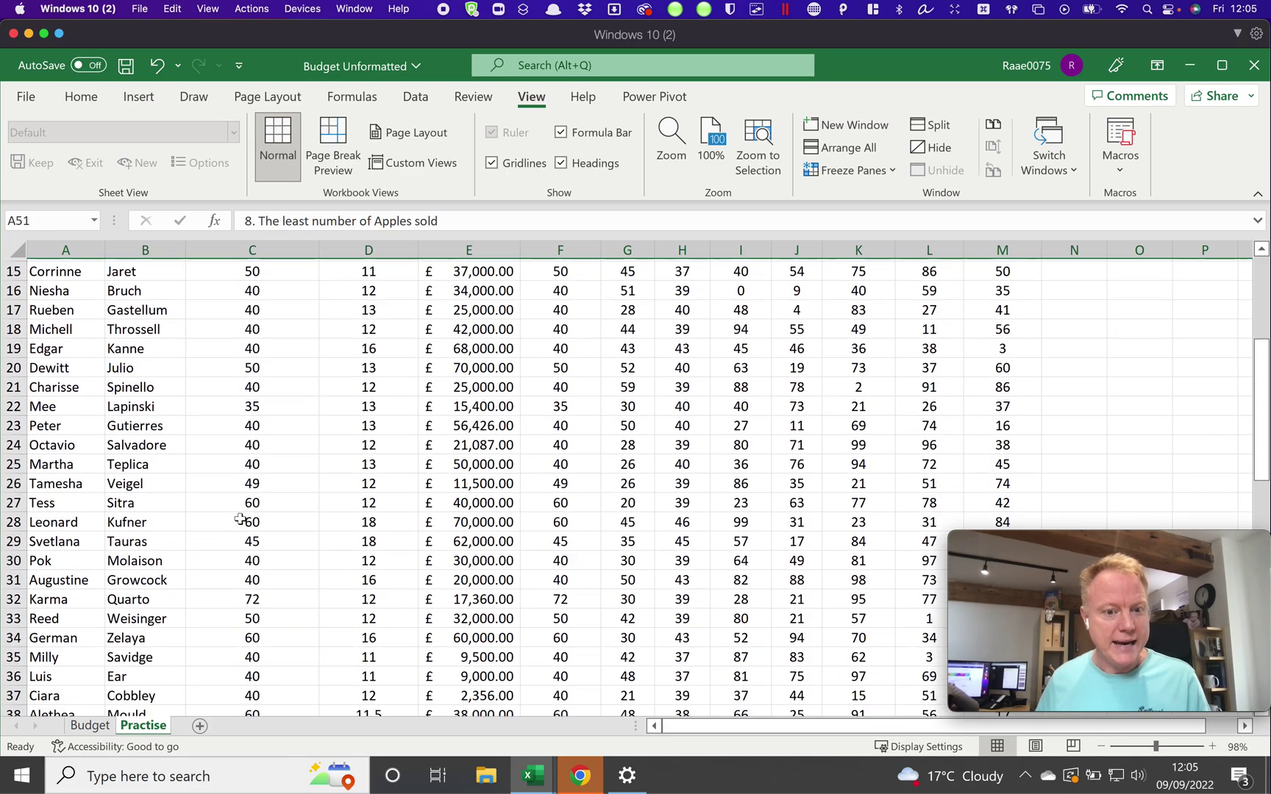
pyautogui.scroll(-2, 240, 519)
pyautogui.scroll(3, 241, 518)
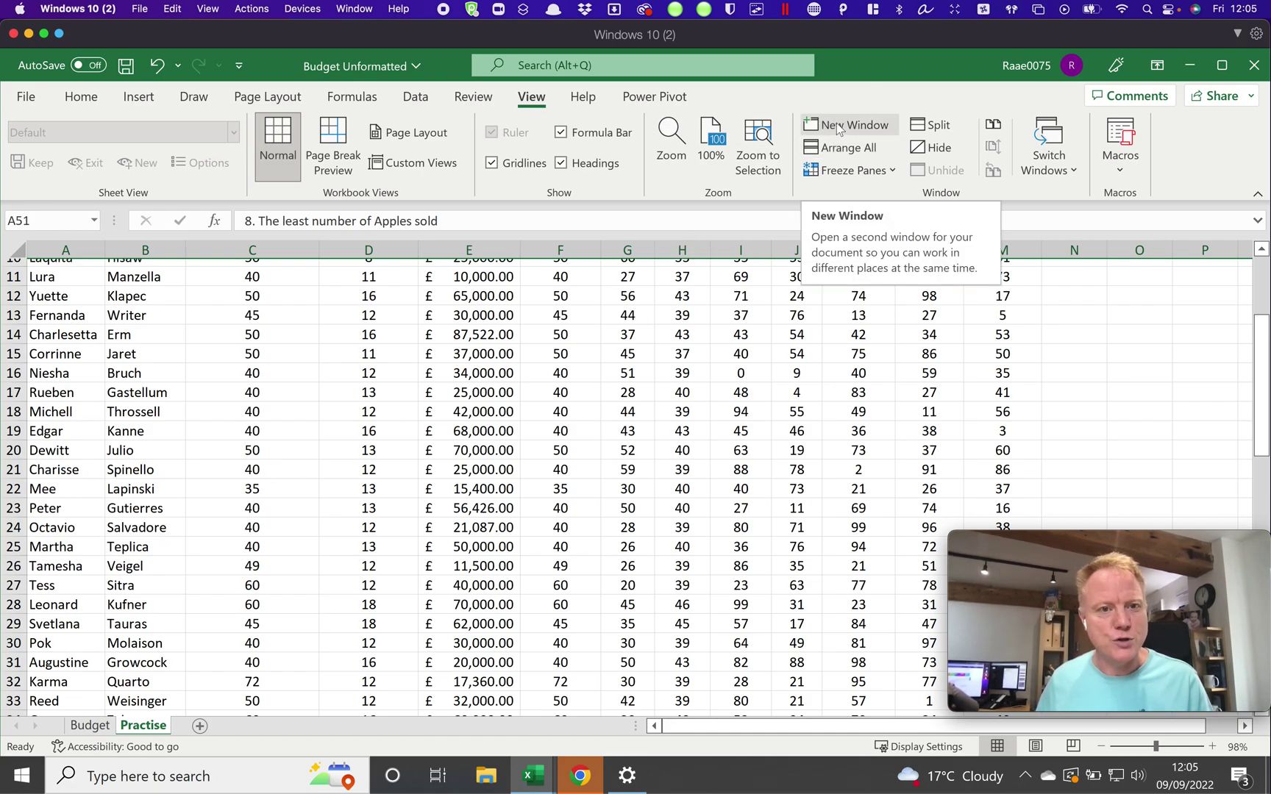
pyautogui.click(836, 123)
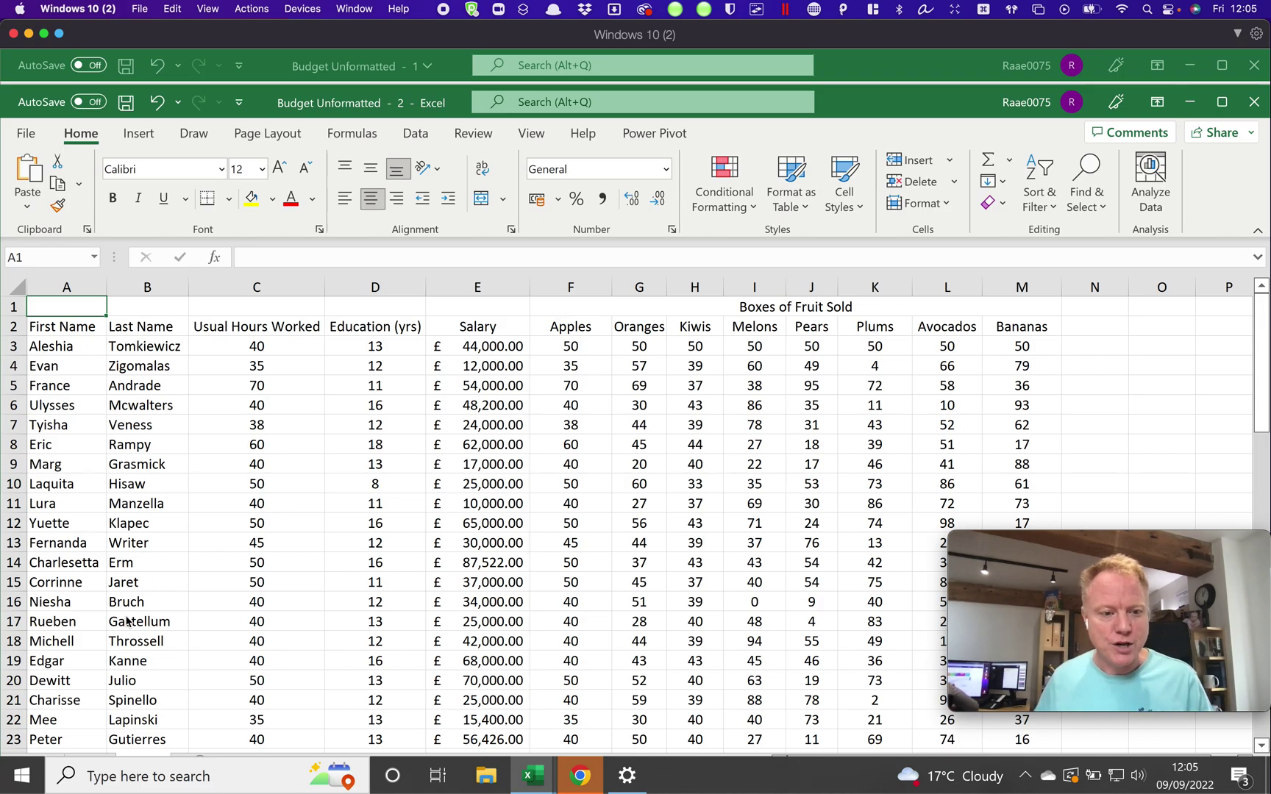
# Show the Budget sheet in window 2 on the right and snap the Practise window left.
pyautogui.moveTo(257, 100); pyautogui.dragTo(269, 63)
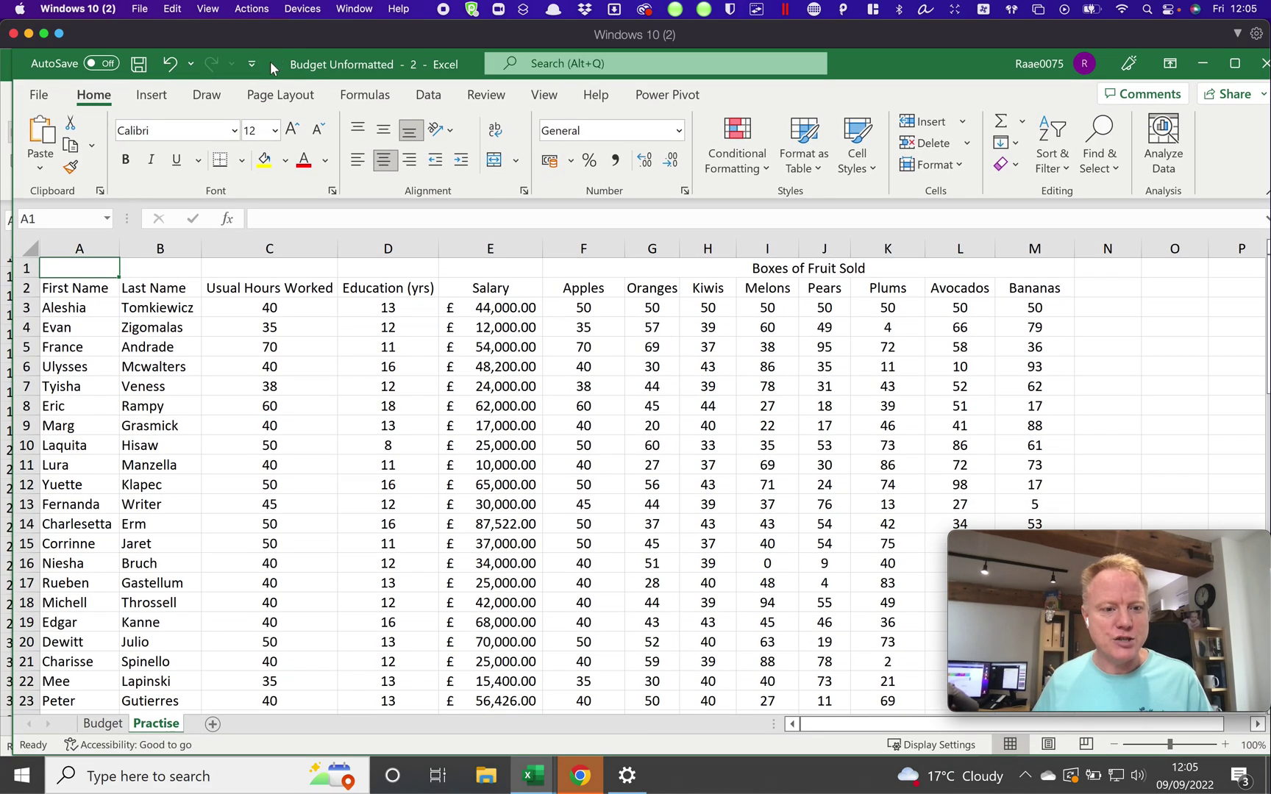
pyautogui.click(110, 728)
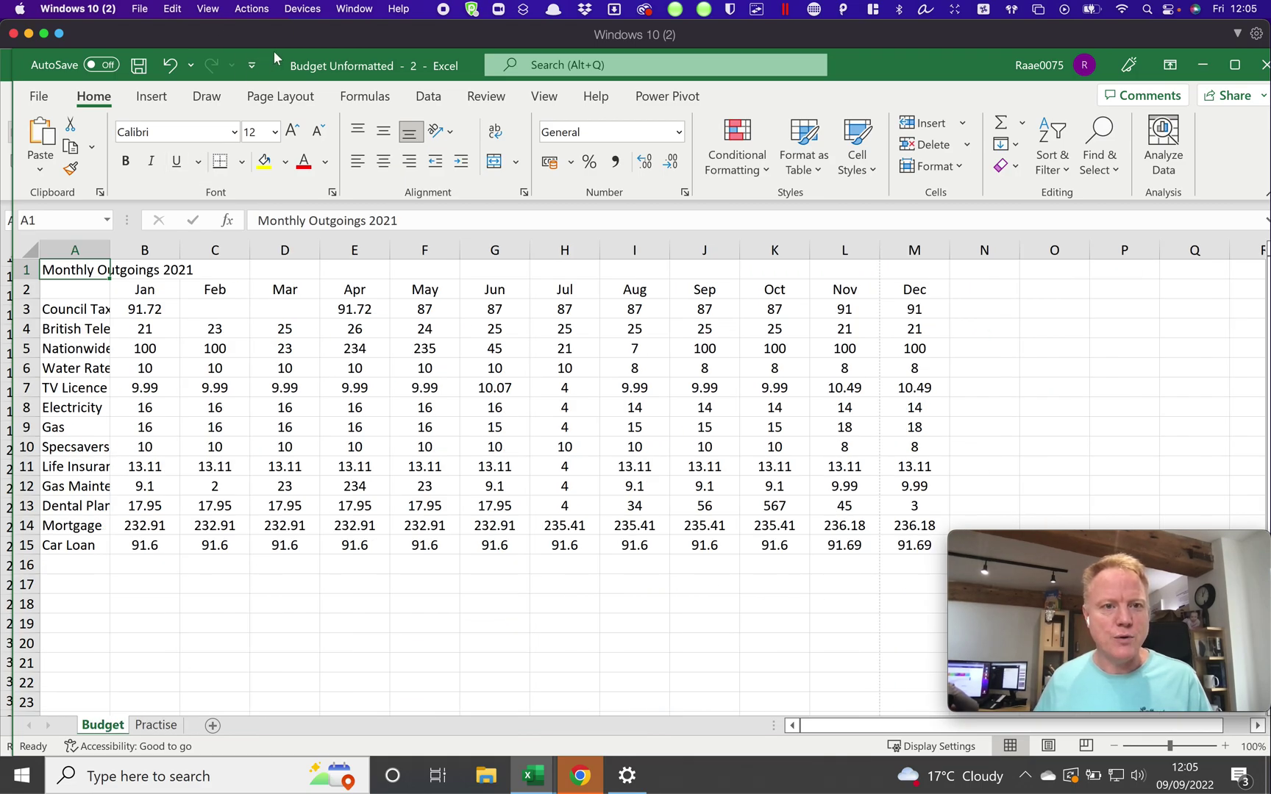
pyautogui.moveTo(294, 62); pyautogui.dragTo(1270, 263)
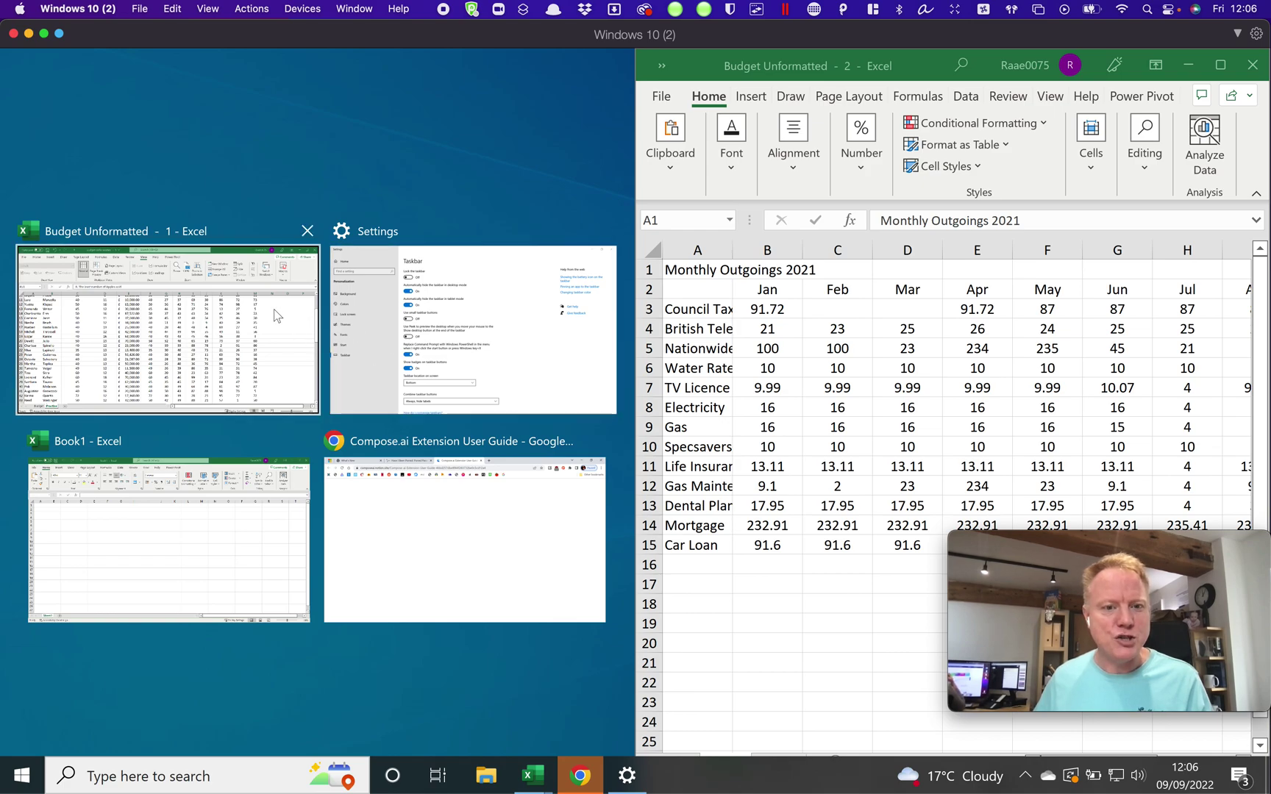
pyautogui.click(264, 355)
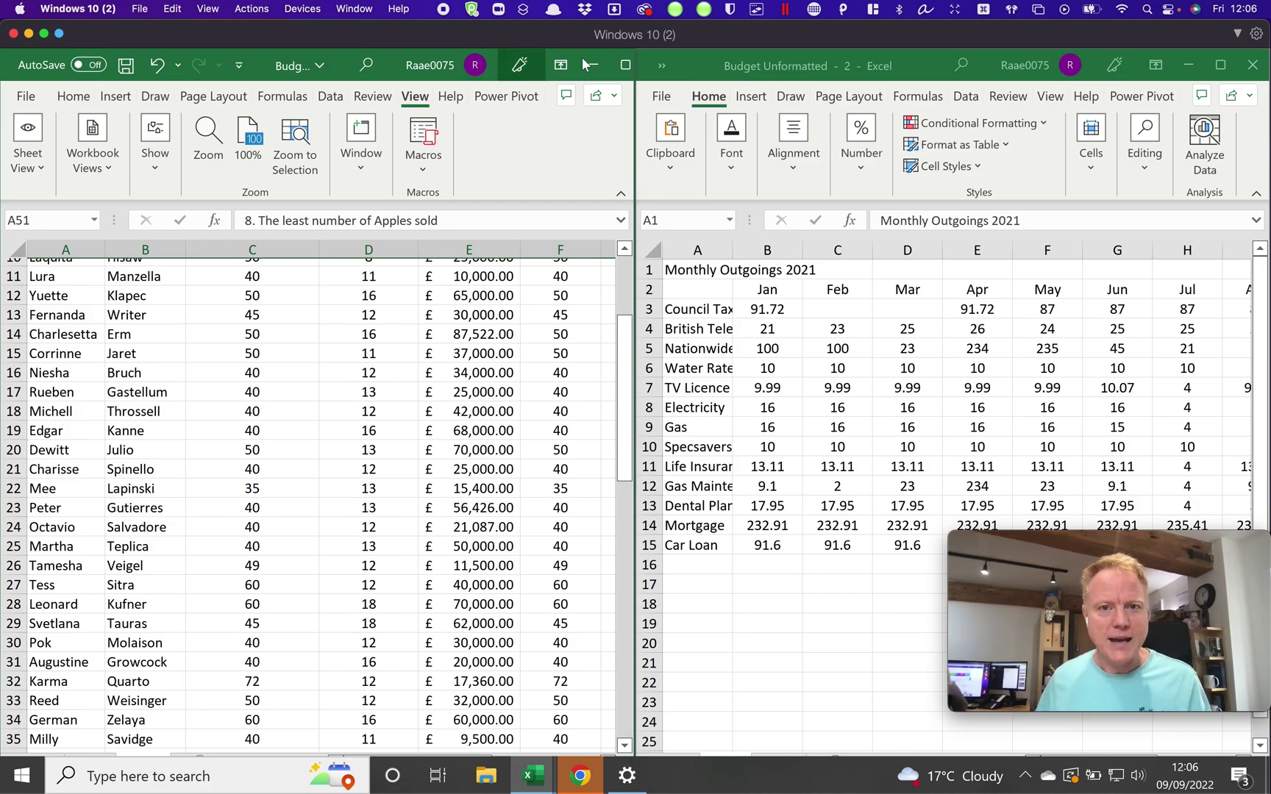
# Maximize and restore the Practise window twice, then drag it back beside the Budget window.
pyautogui.click(198, 66)
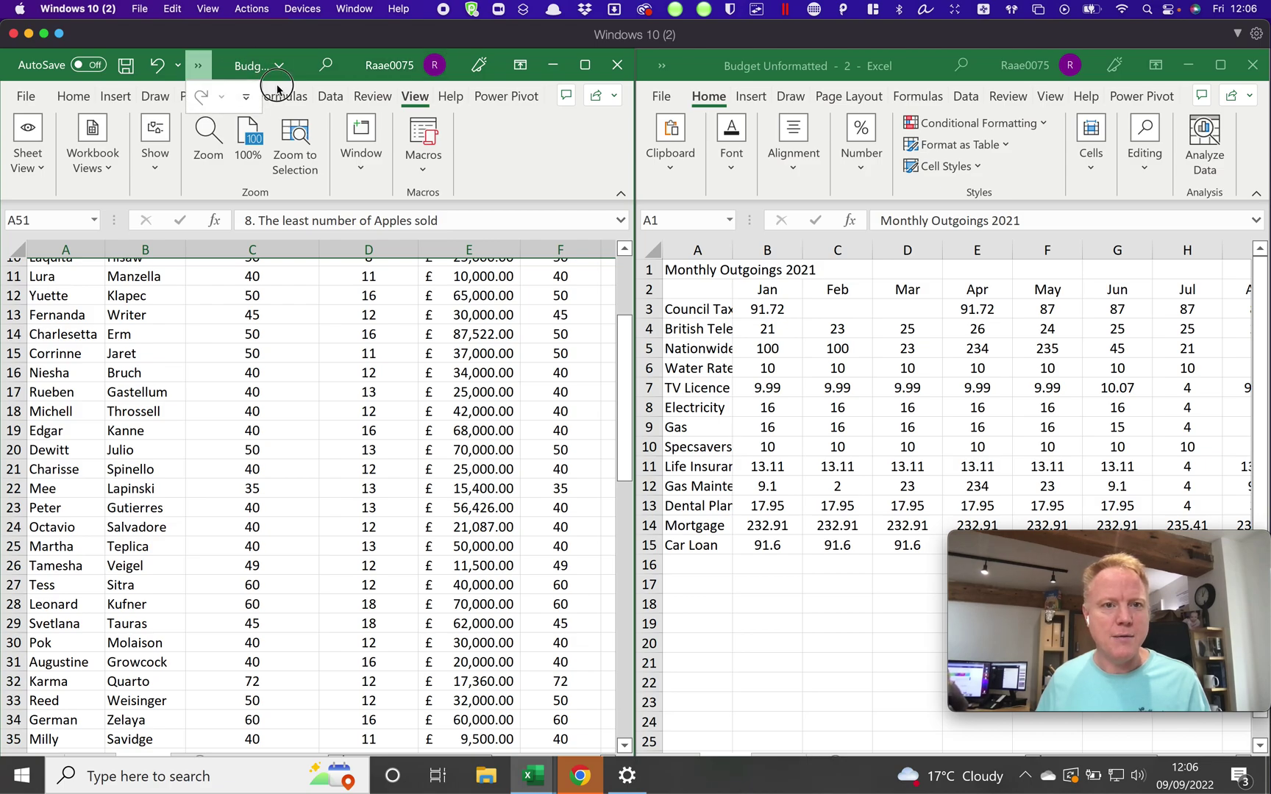
pyautogui.click(578, 66)
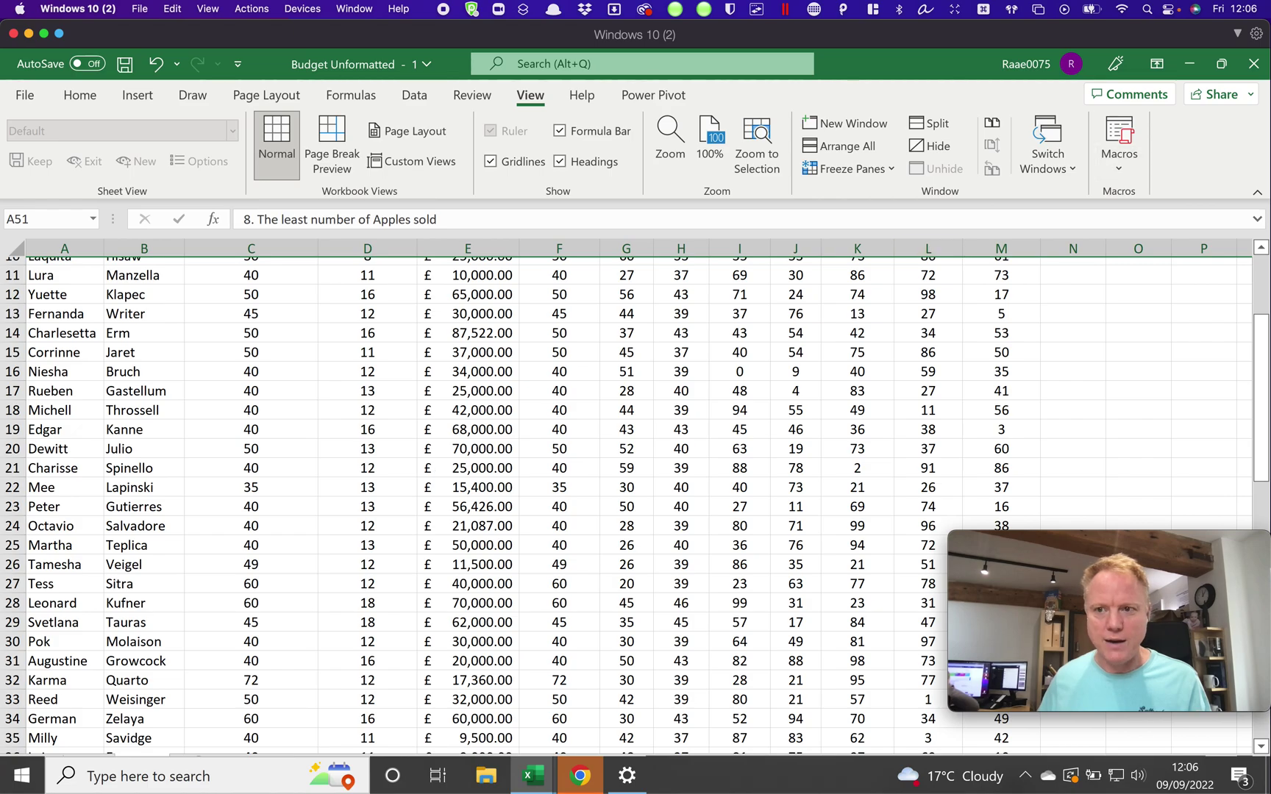
pyautogui.click(1221, 64)
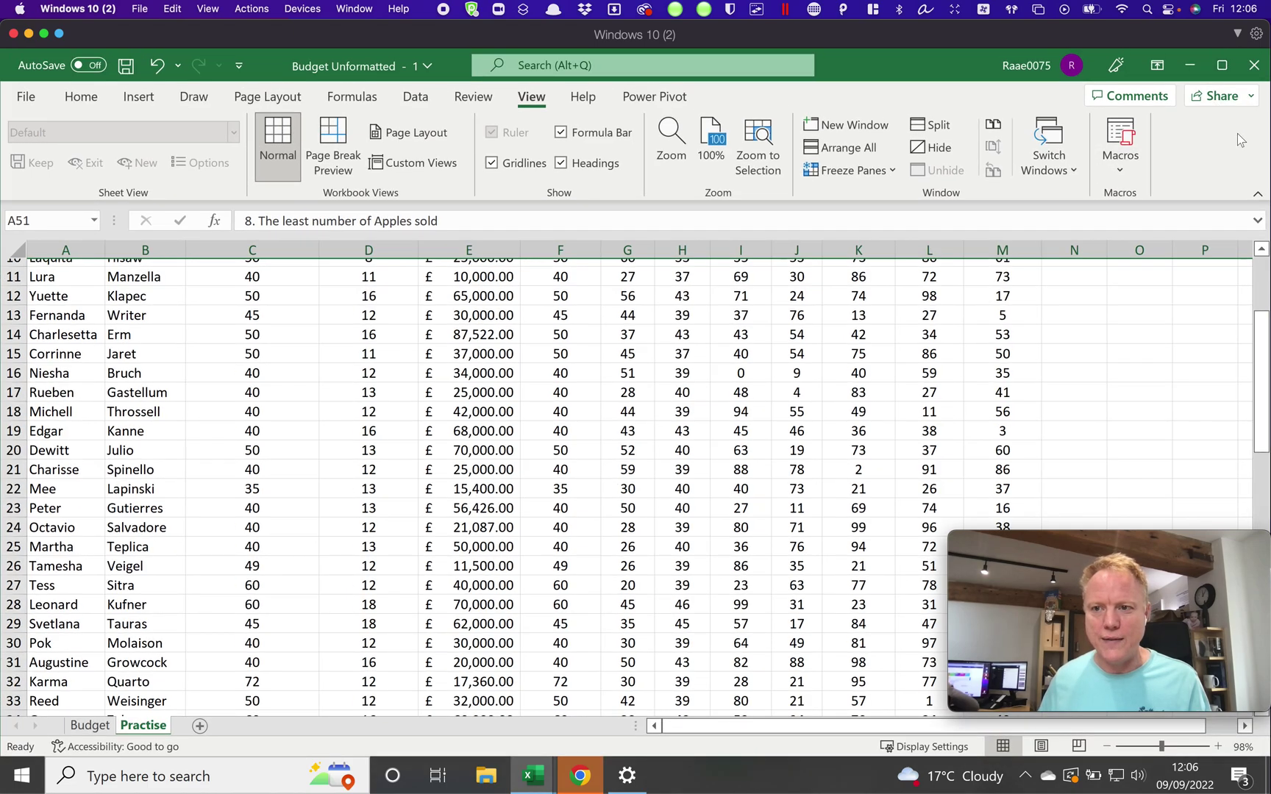
pyautogui.scroll(1, 213, 353)
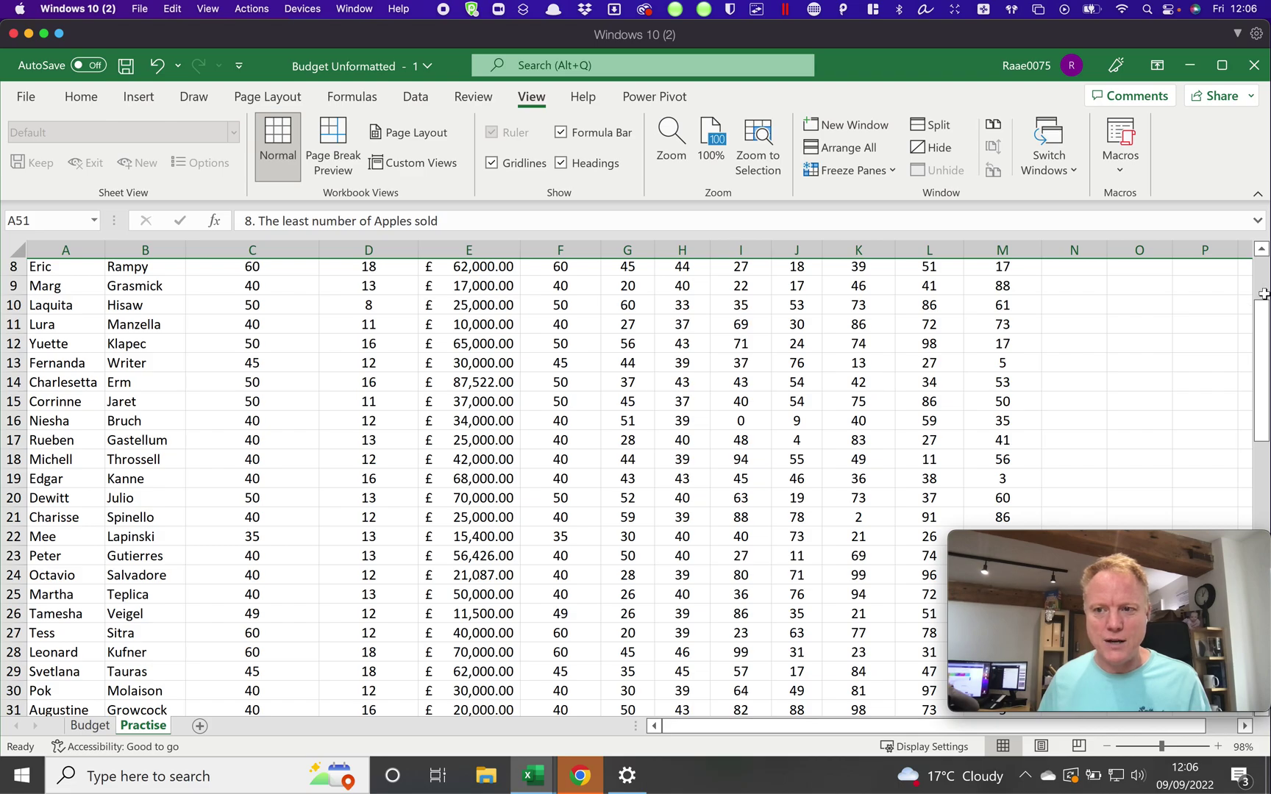
pyautogui.moveTo(1266, 286)
pyautogui.mouseDown()
pyautogui.moveTo(897, 275)
pyautogui.moveTo(1266, 287)
pyautogui.mouseUp()
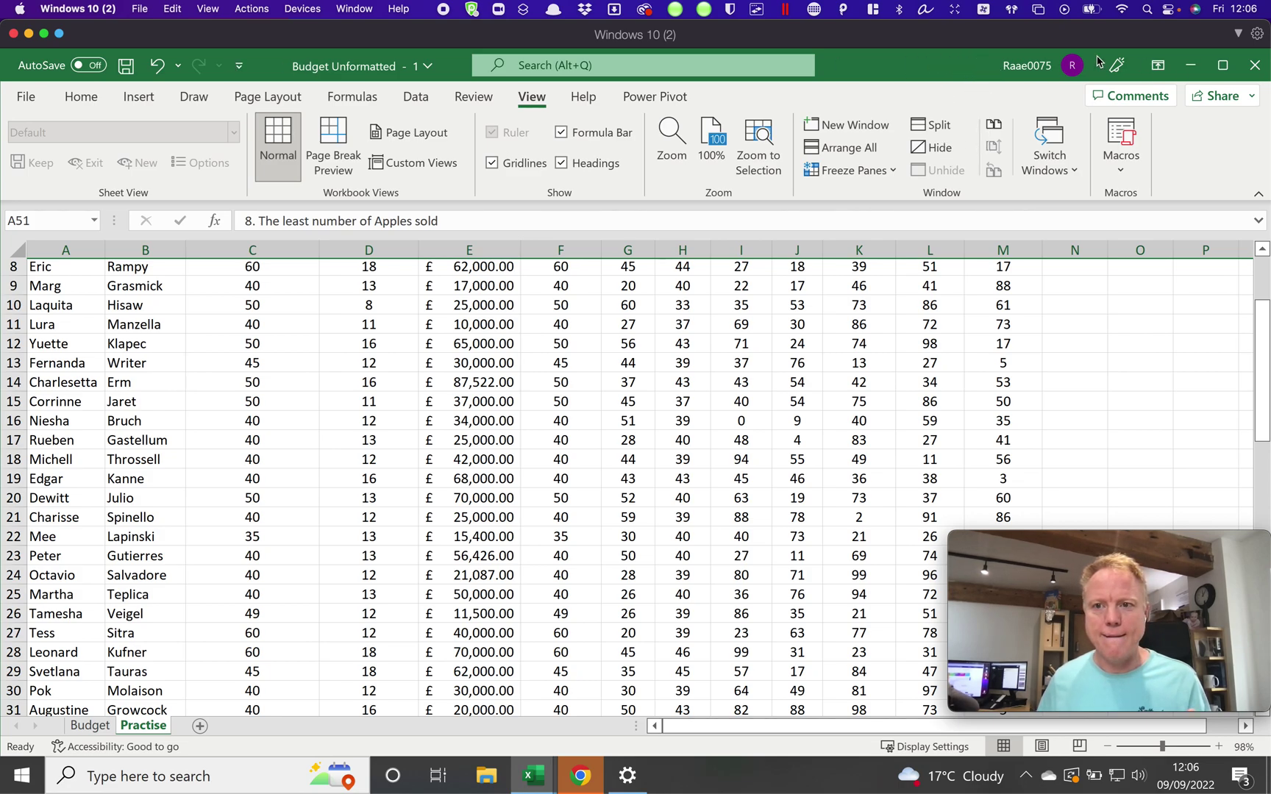
pyautogui.click(1223, 64)
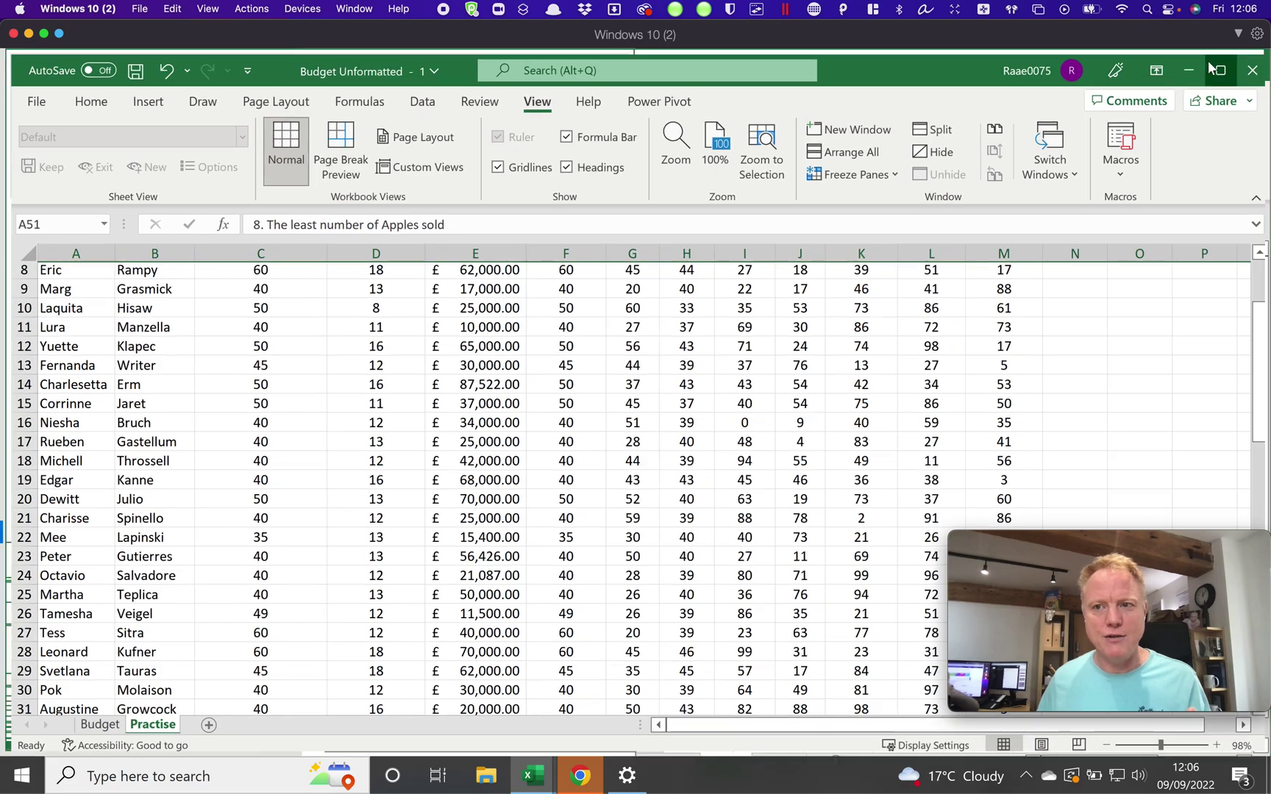
pyautogui.click(1222, 65)
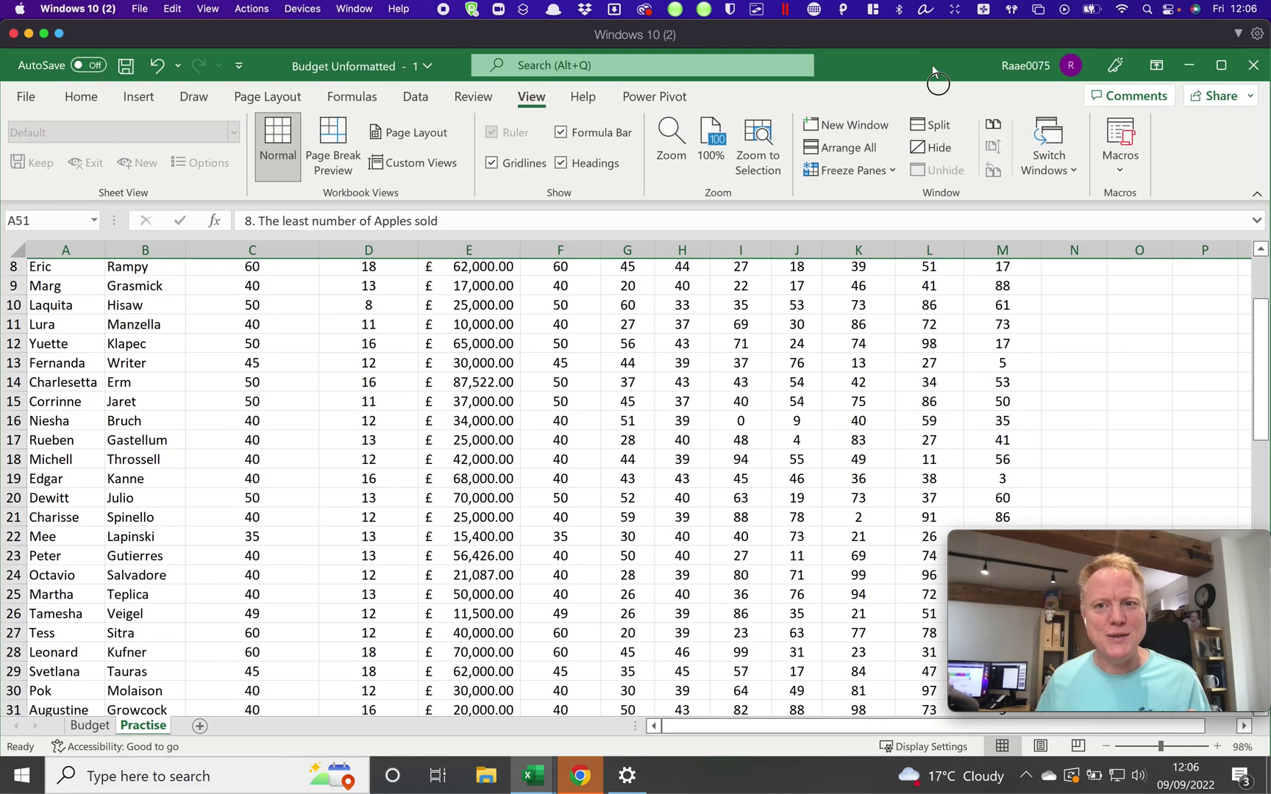
pyautogui.moveTo(936, 71); pyautogui.dragTo(317, 64)
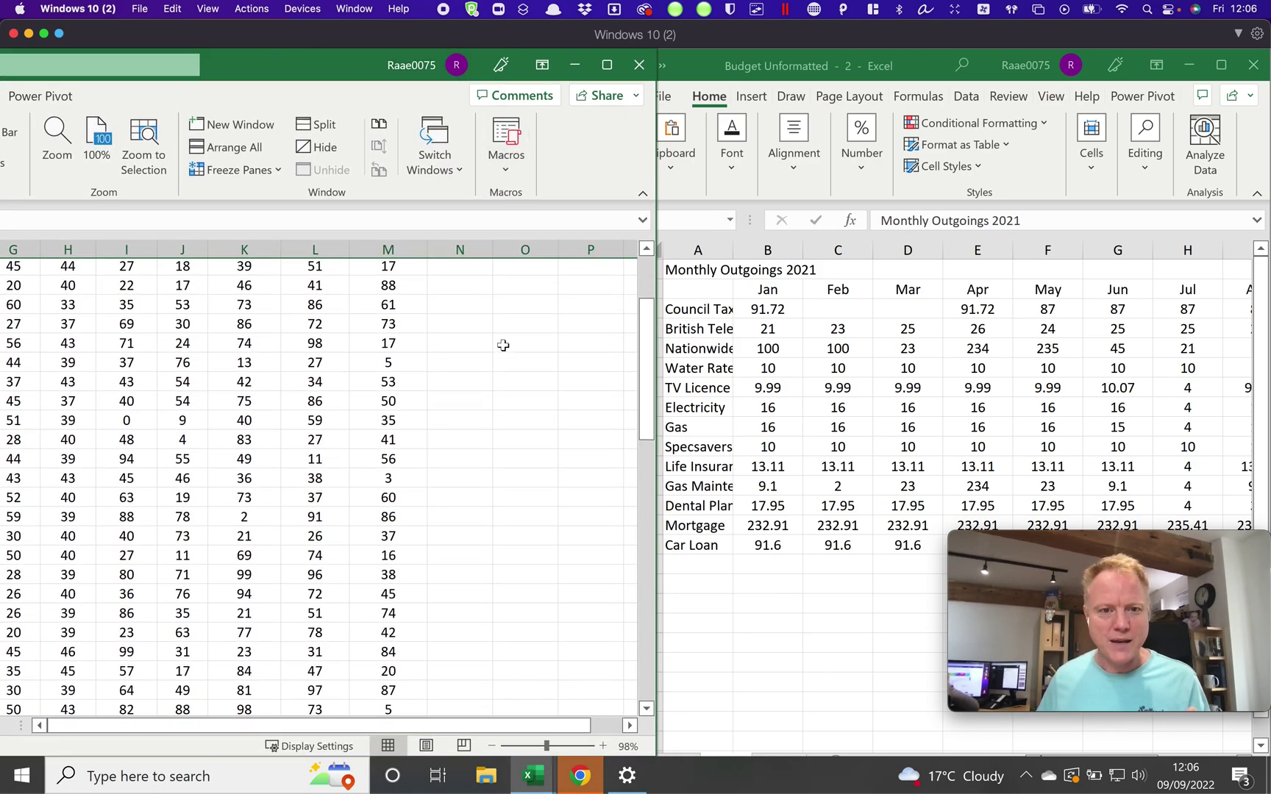
# Enter the heading 'Tree' in cell N2 of the Practise sheet beside Bananas.
pyautogui.scroll(1, 499, 340)
pyautogui.scroll(2, 499, 340)
pyautogui.click(458, 291)
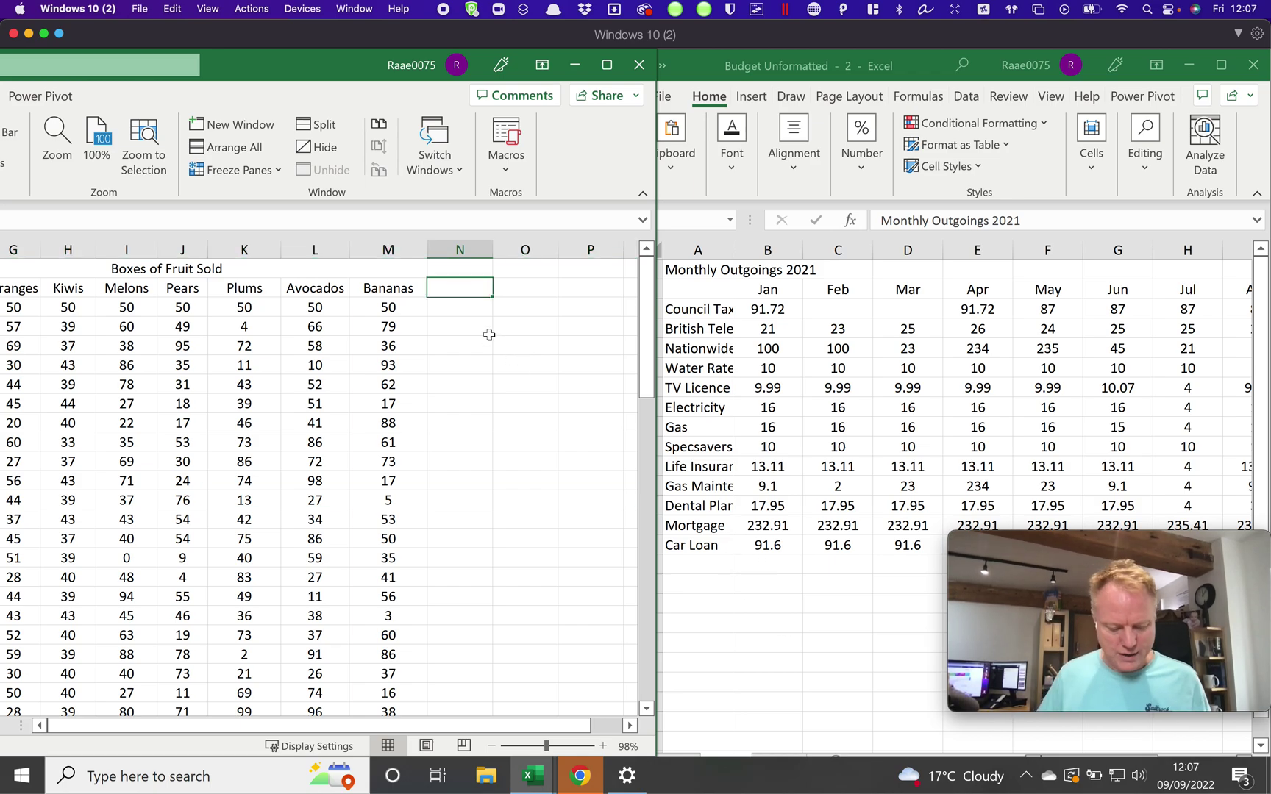
pyautogui.write('Tree')
pyautogui.press('BackSpace')
pyautogui.press('BackSpace')
pyautogui.press('BackSpace')
pyautogui.press('BackSpace')
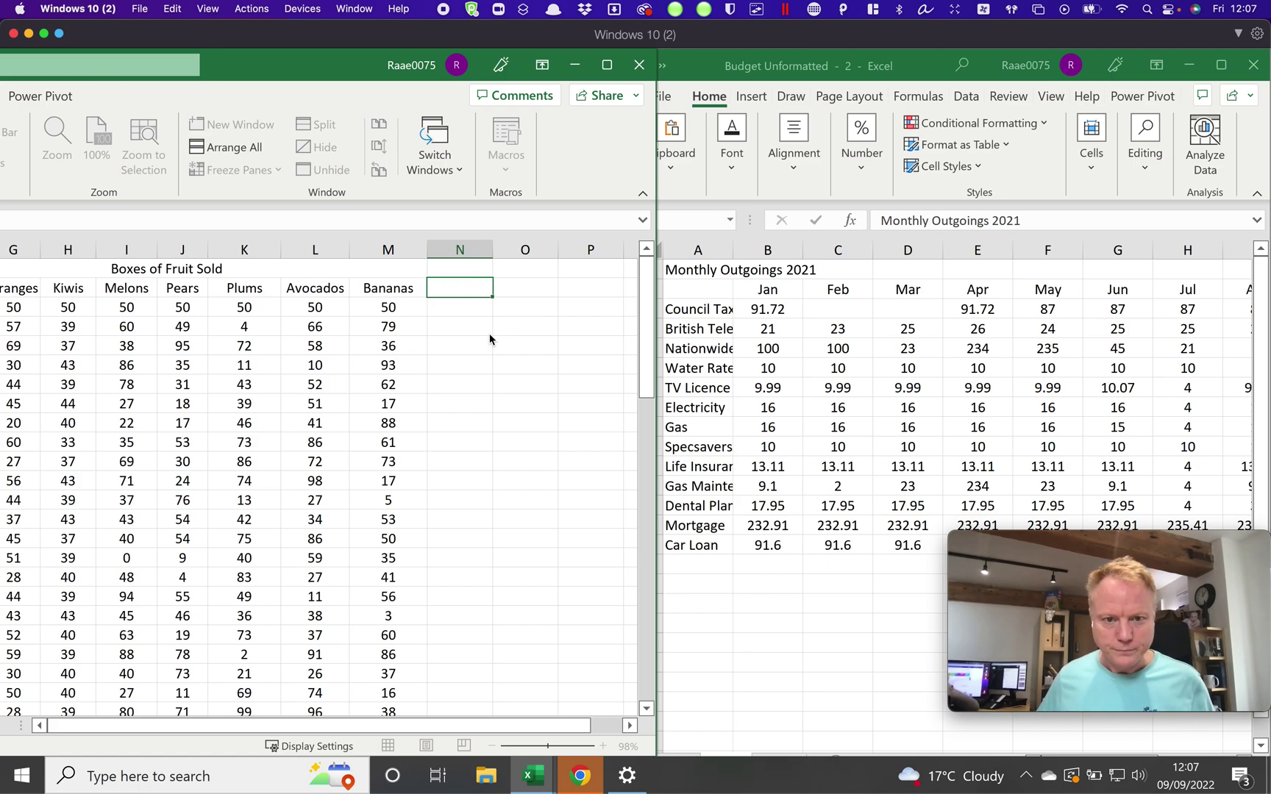
pyautogui.write('Tree')
pyautogui.press('Return')
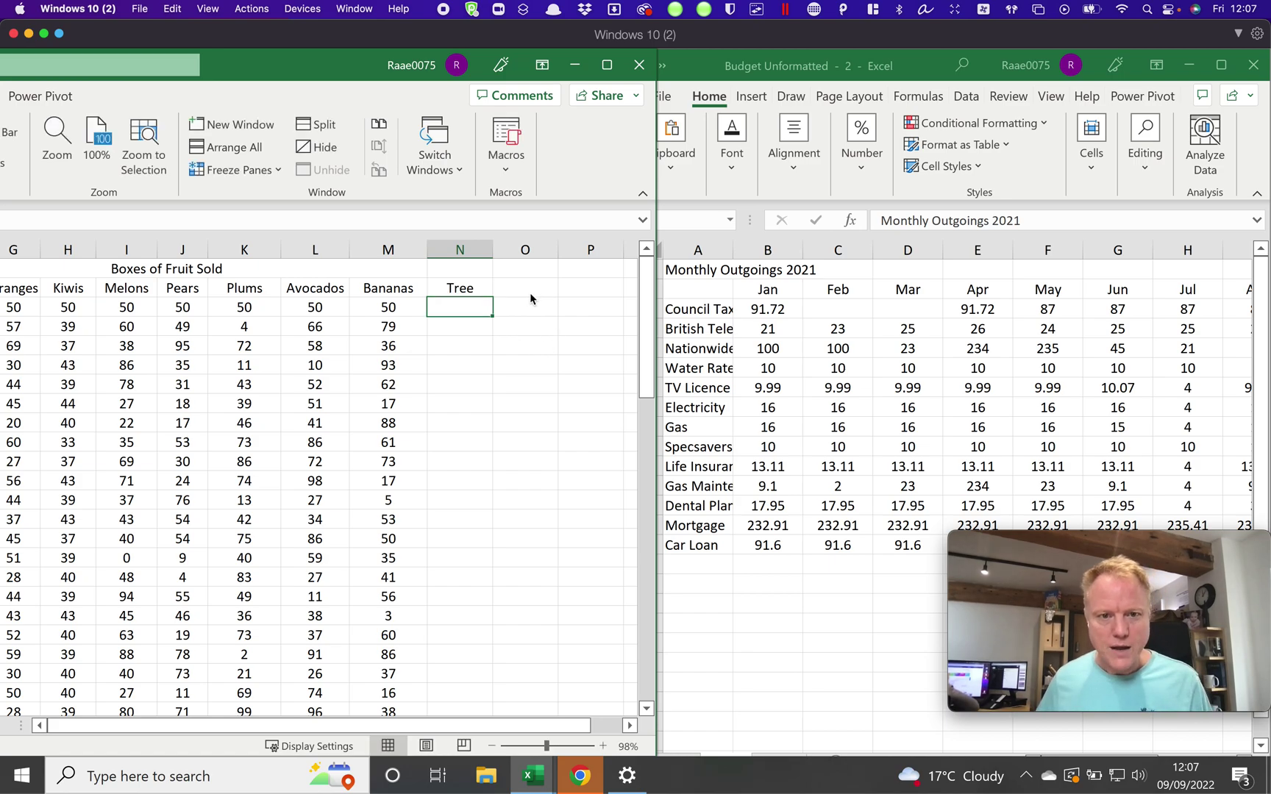
# Show Practise in the right window, delete 'Tree' from N2, and close Budget Unformatted - 2.
pyautogui.click(818, 758)
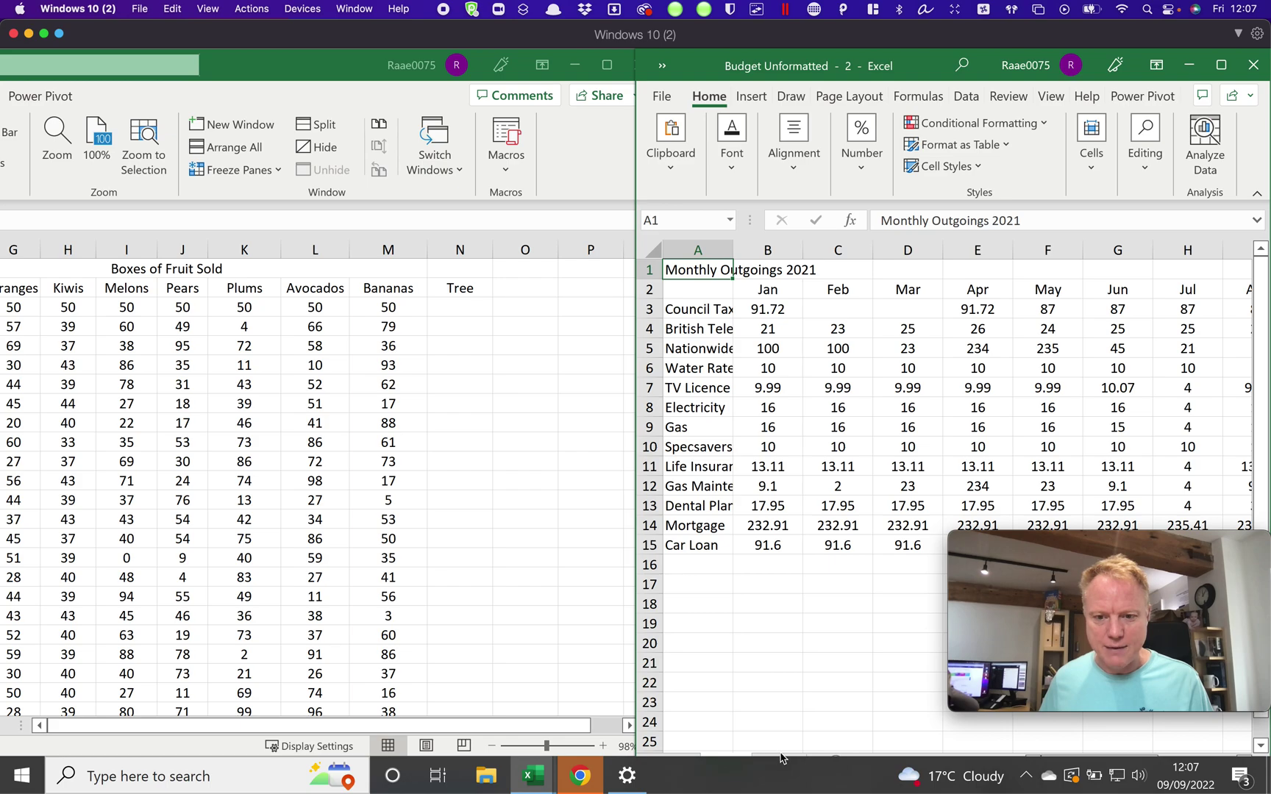
pyautogui.click(782, 757)
pyautogui.click(782, 758)
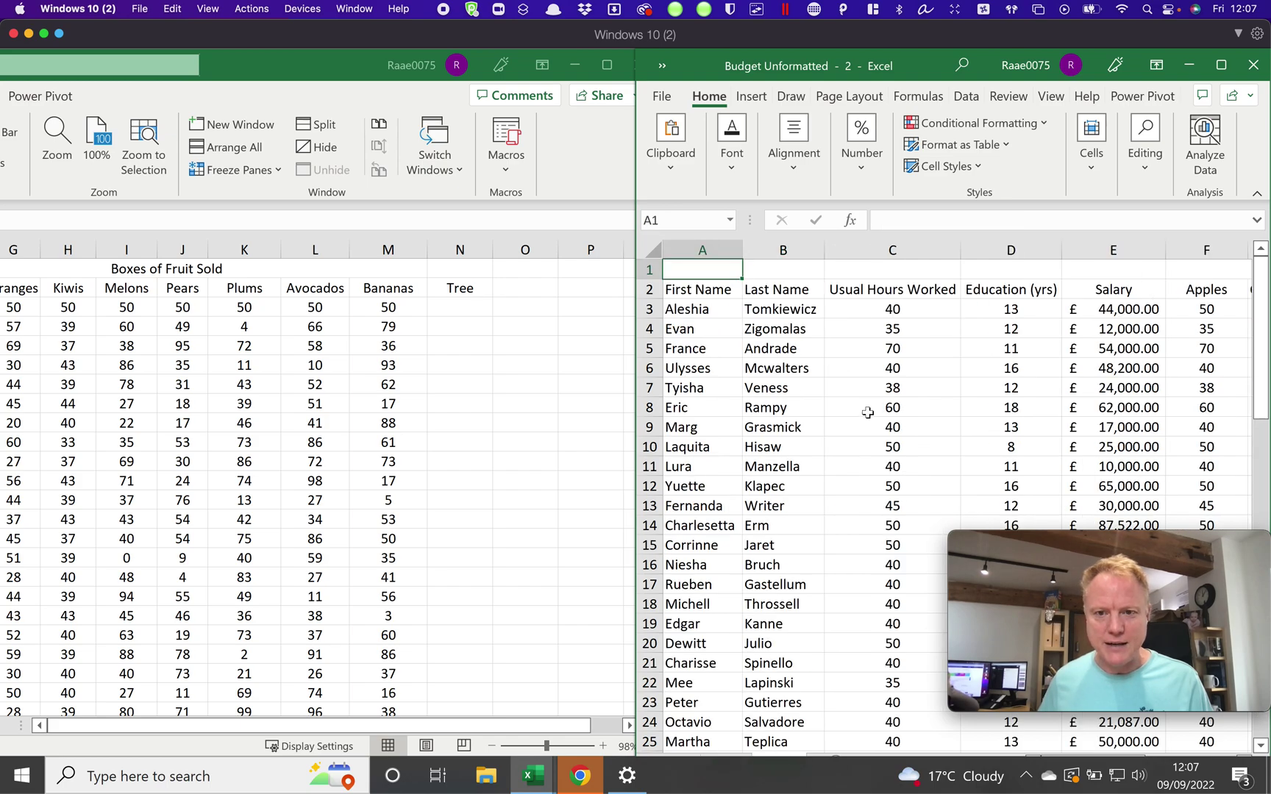
pyautogui.hscroll(20, 935, 382)
pyautogui.hscroll(-5, 933, 384)
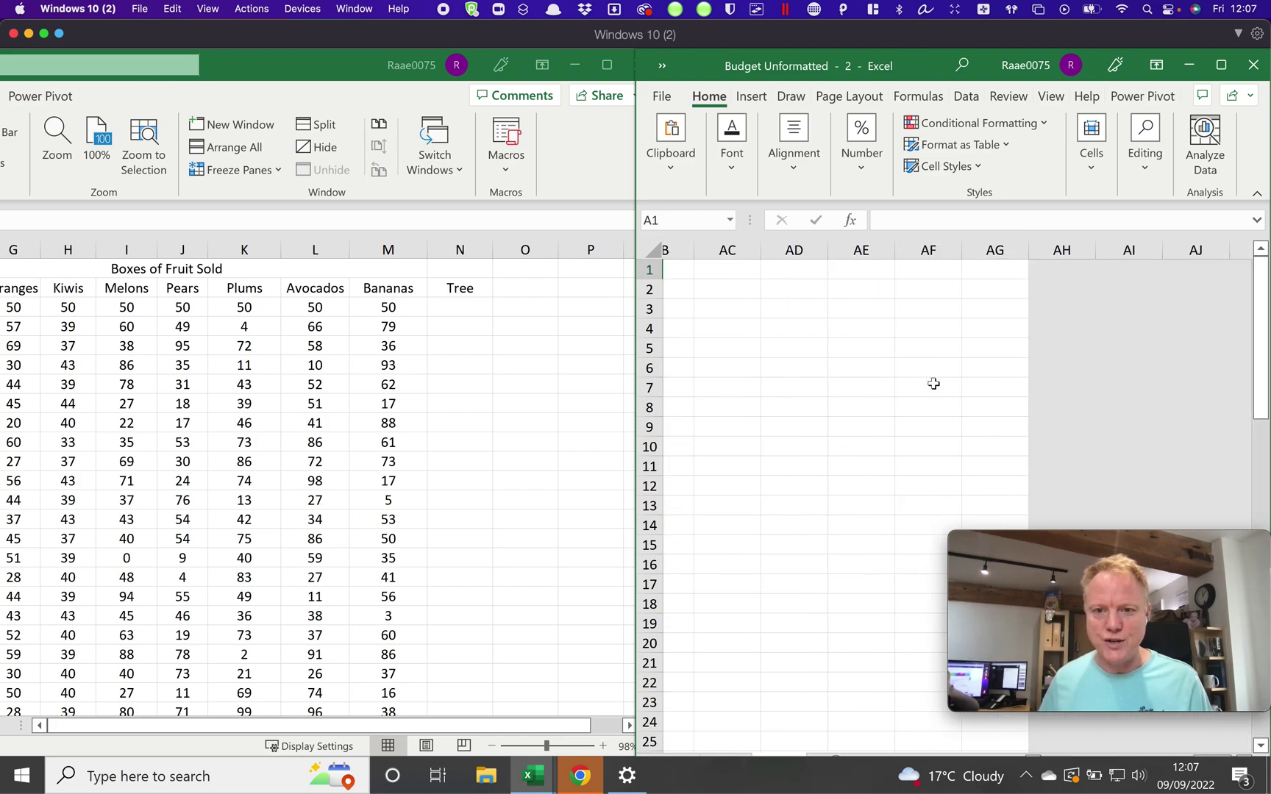
pyautogui.hscroll(-10, 934, 384)
pyautogui.hscroll(3, 933, 386)
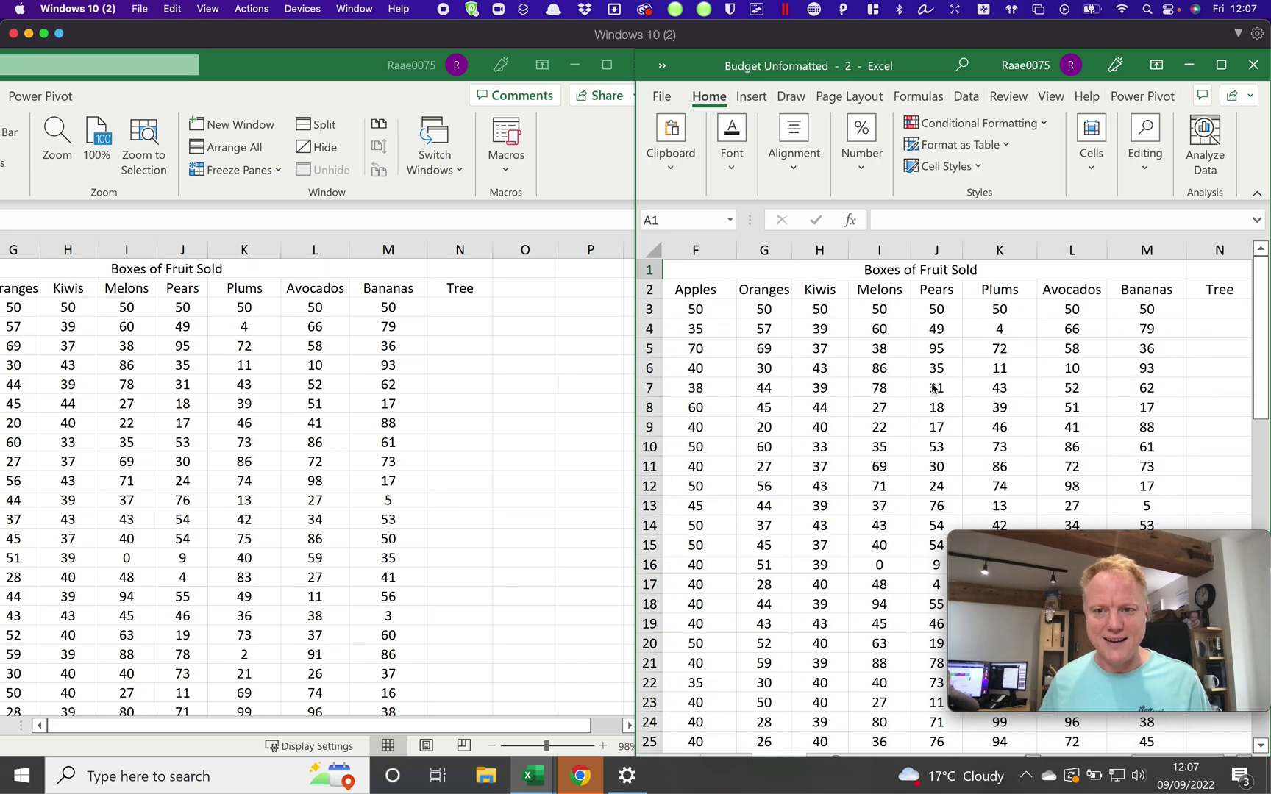
pyautogui.hscroll(3, 933, 389)
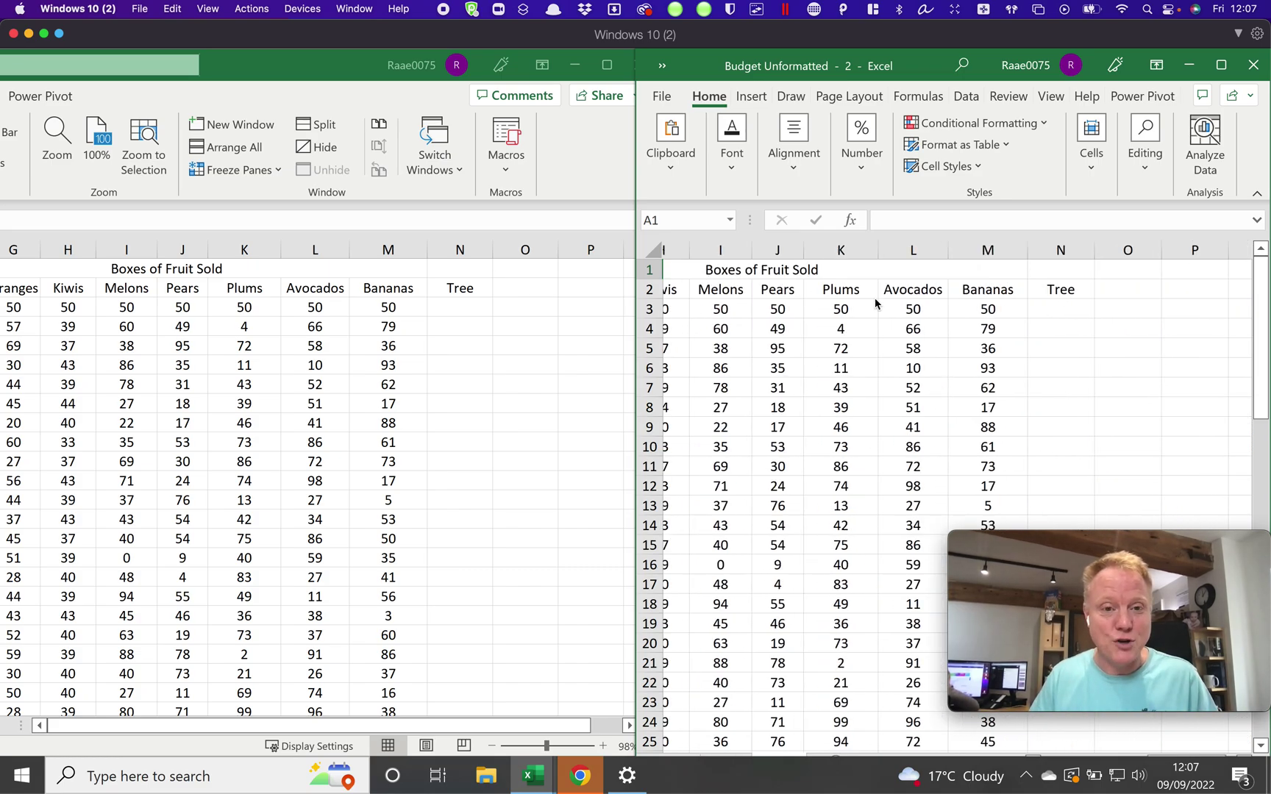
pyautogui.click(1056, 293)
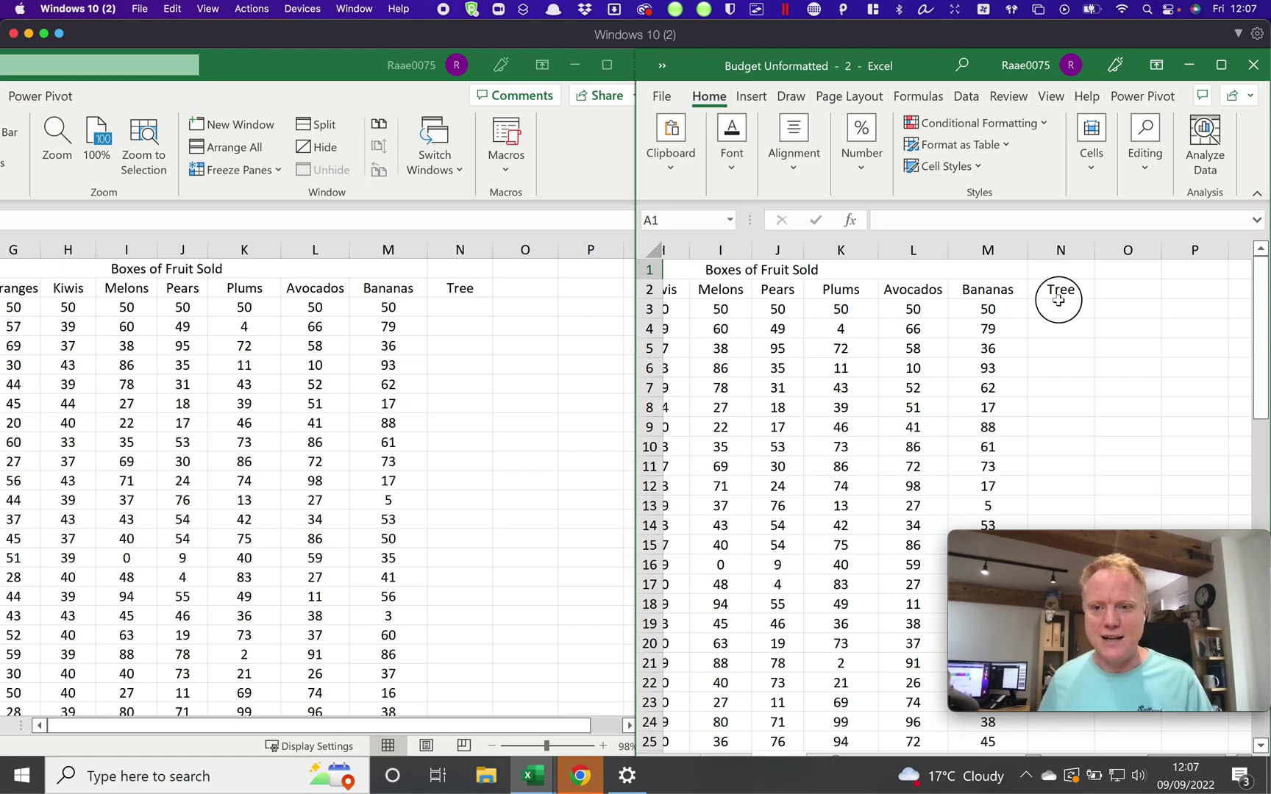
pyautogui.press('Delete')
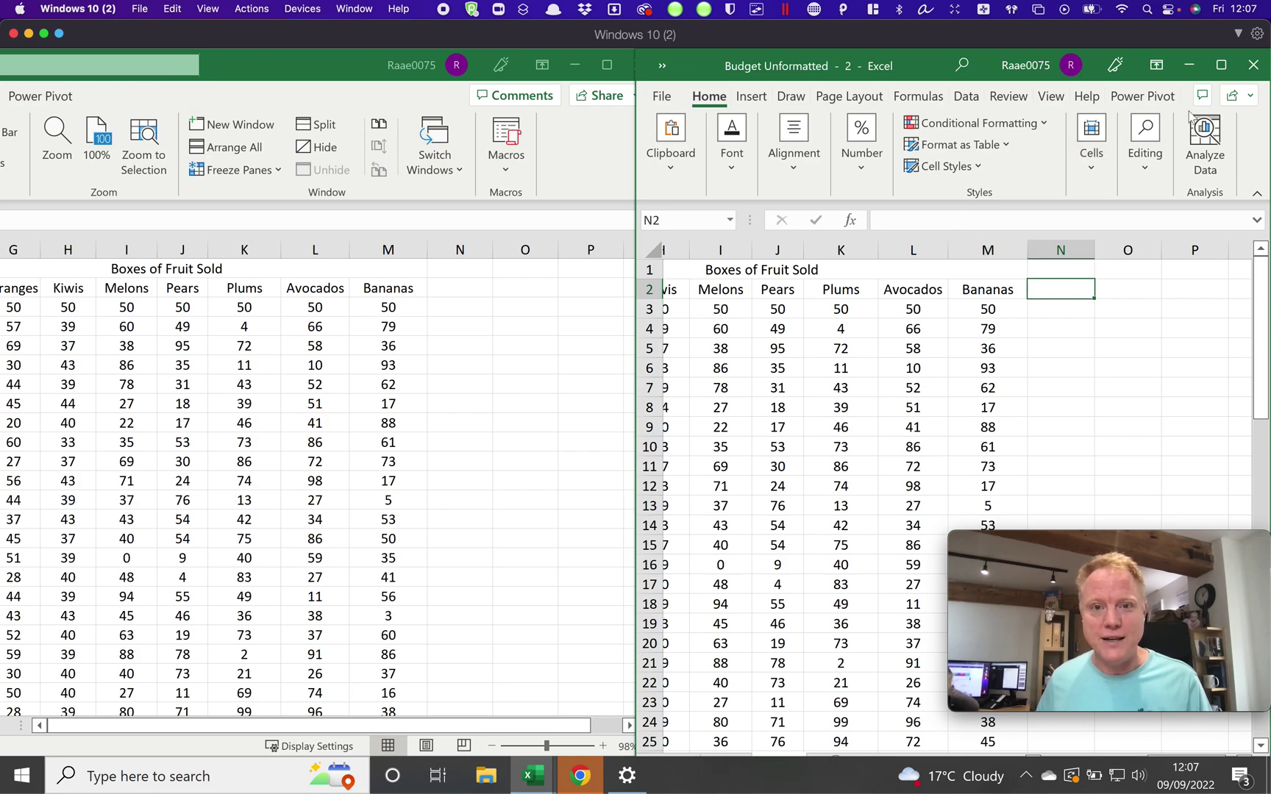
pyautogui.click(1240, 69)
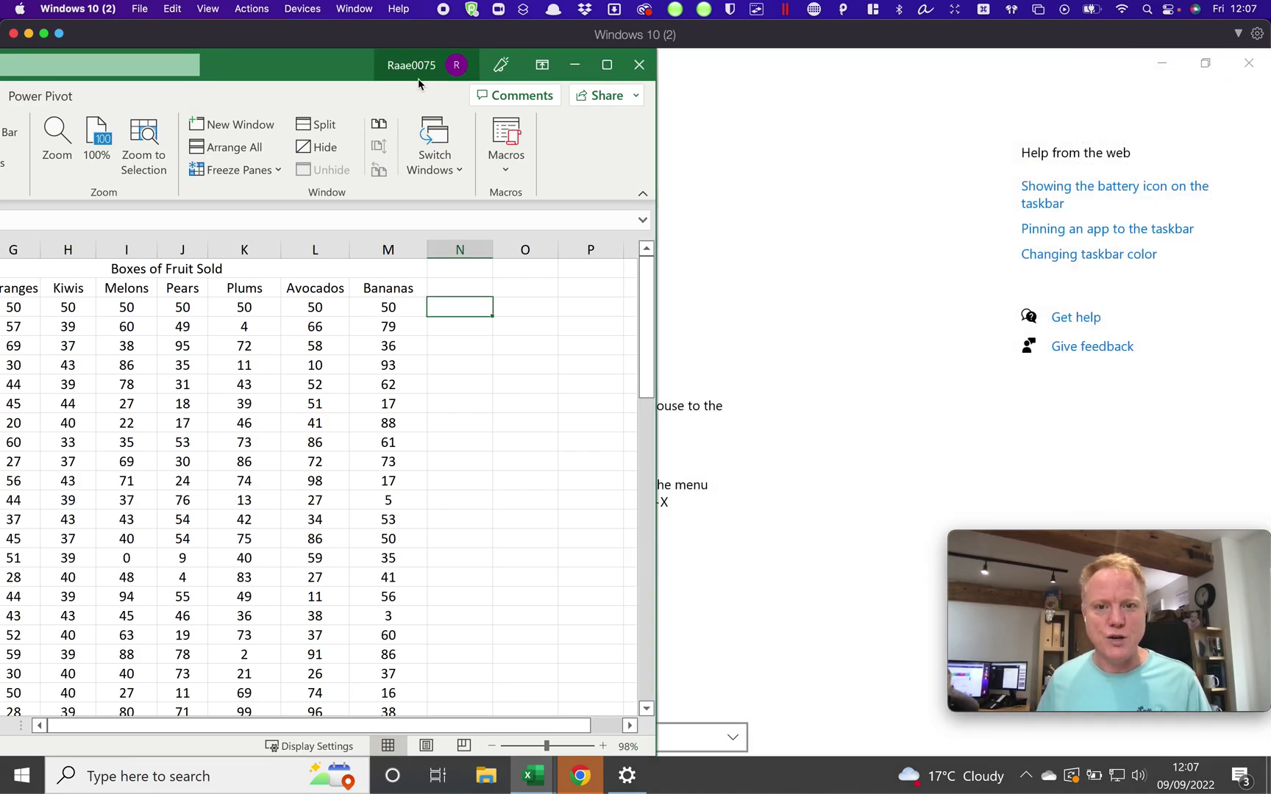
# Drag the remaining Budget Unformatted window right so it fills the screen.
pyautogui.moveTo(326, 51); pyautogui.dragTo(925, 65)
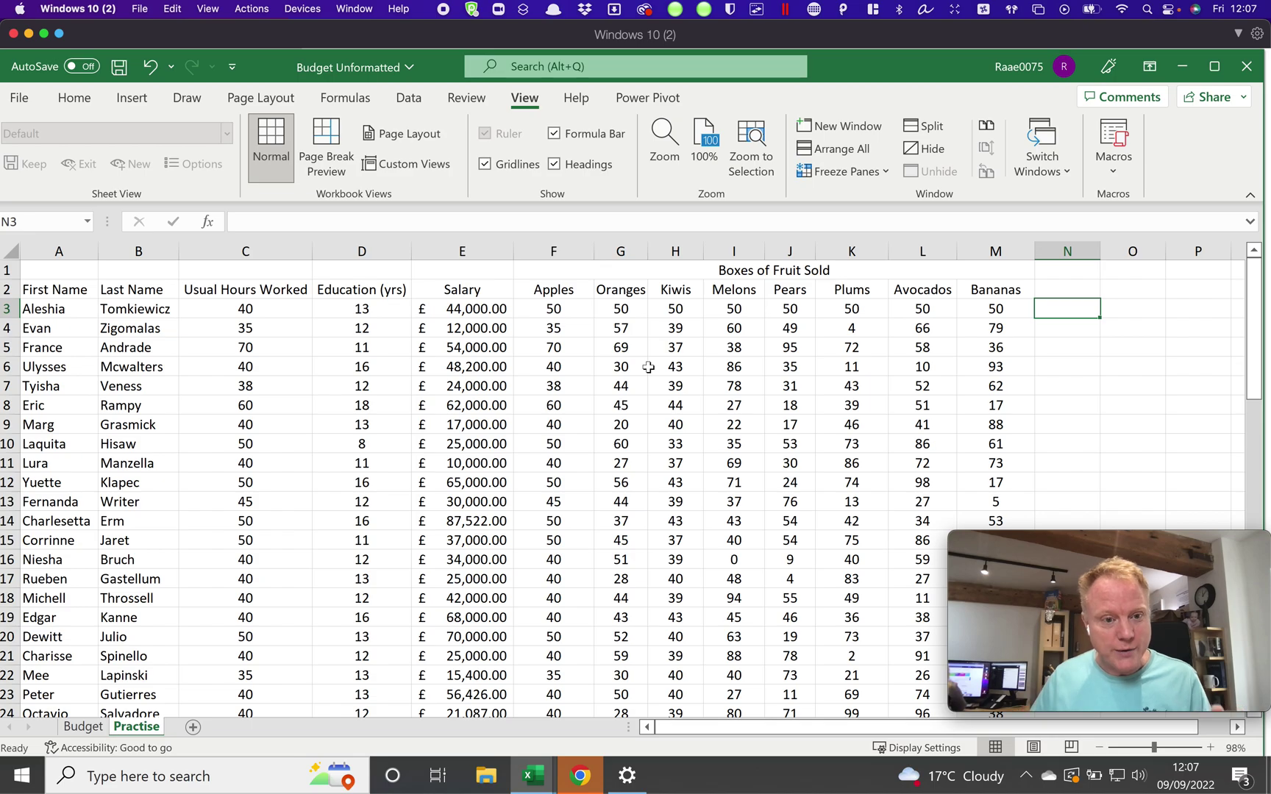
# Scroll down to the formula questions and select cell C44 beside the first one.
pyautogui.scroll(-9, 274, 437)
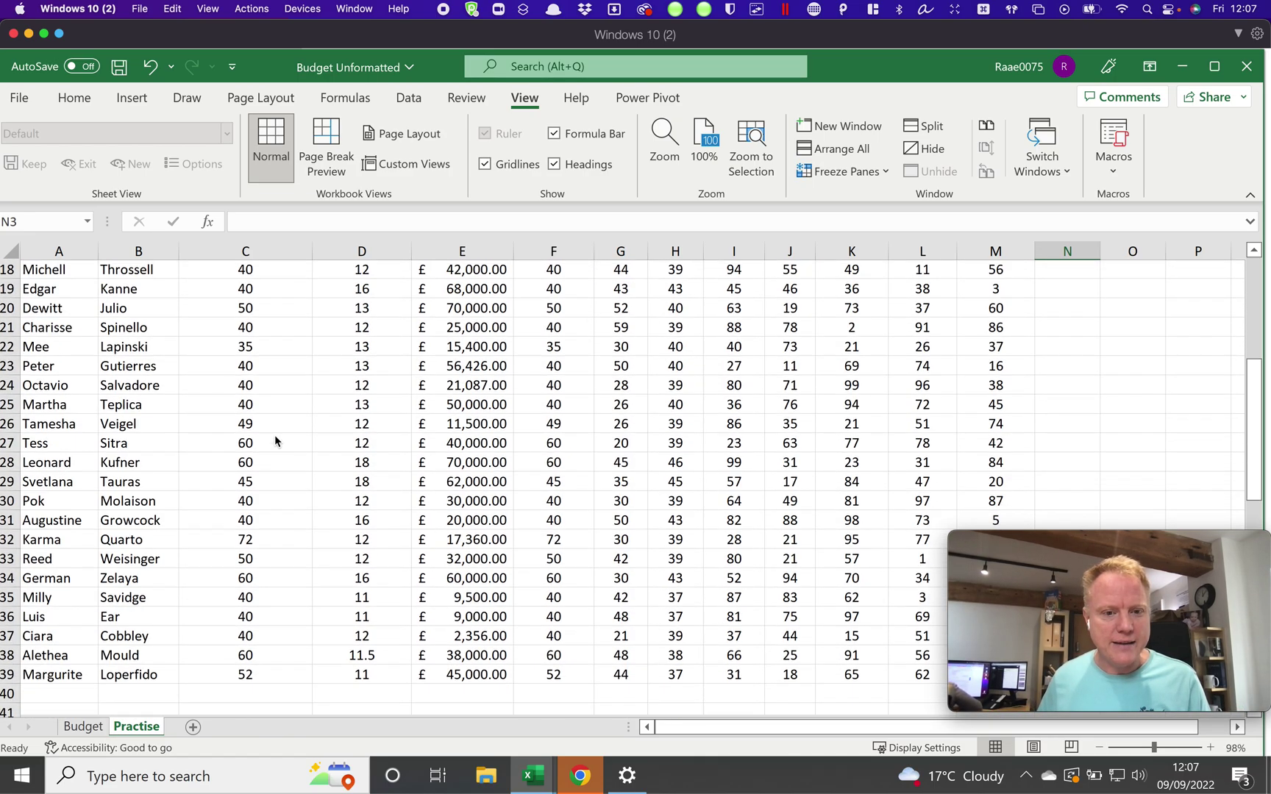
pyautogui.scroll(-3, 275, 434)
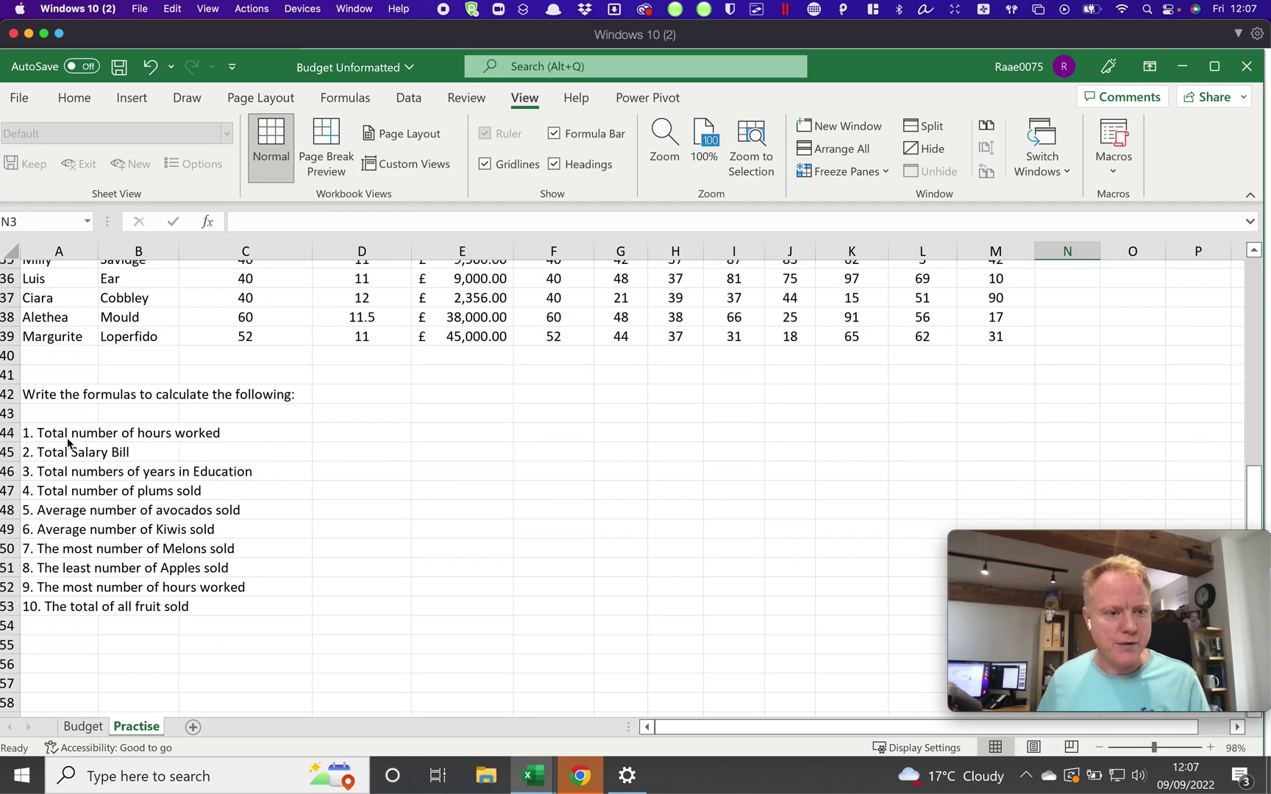
pyautogui.moveTo(59, 432); pyautogui.dragTo(53, 604)
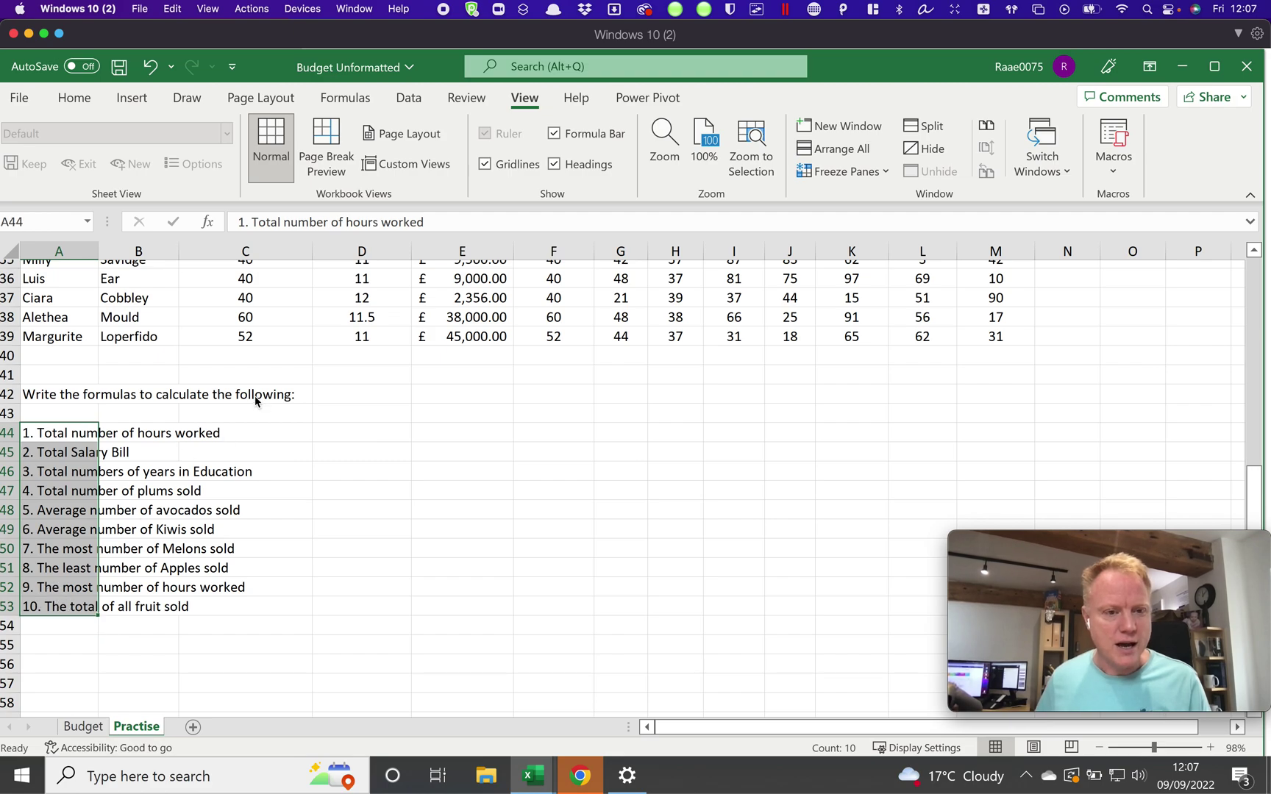
pyautogui.click(212, 434)
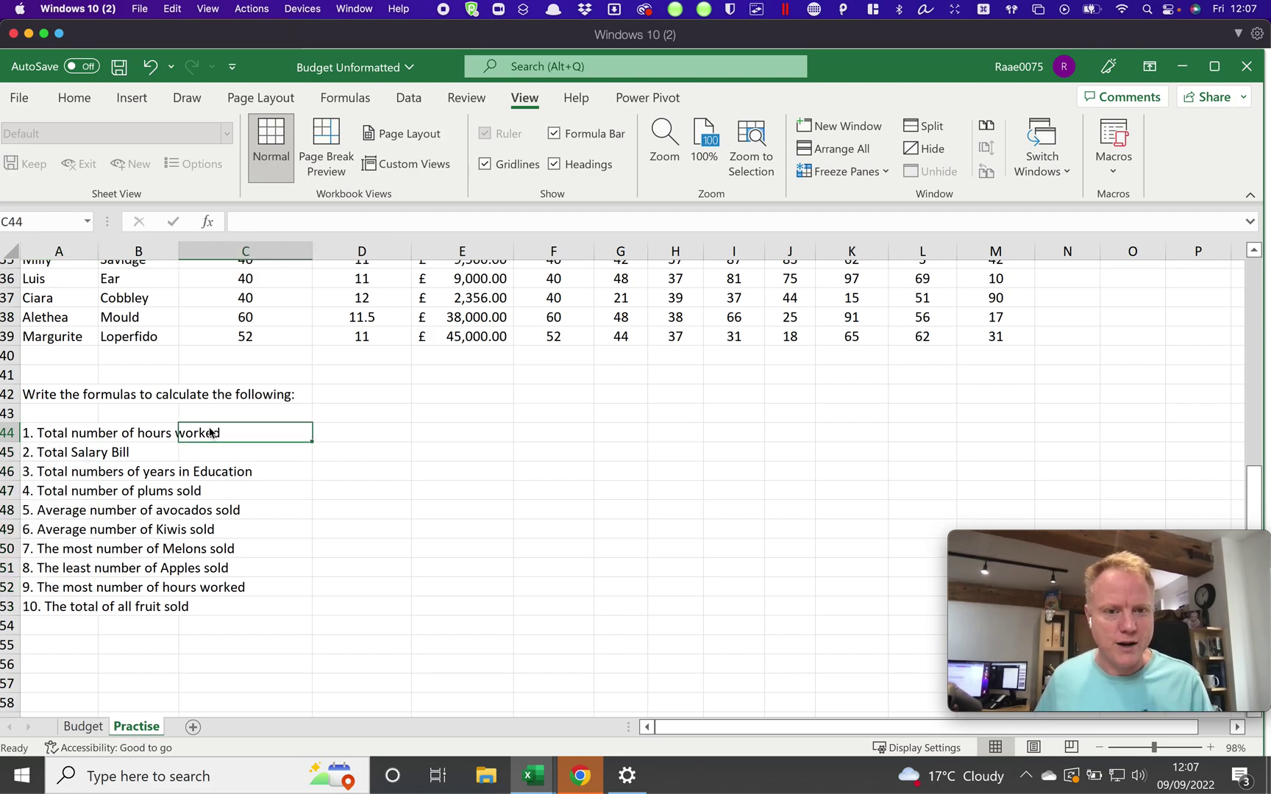
# Select row 41, the blank row between the fruit data and the questions.
pyautogui.scroll(1, 210, 433)
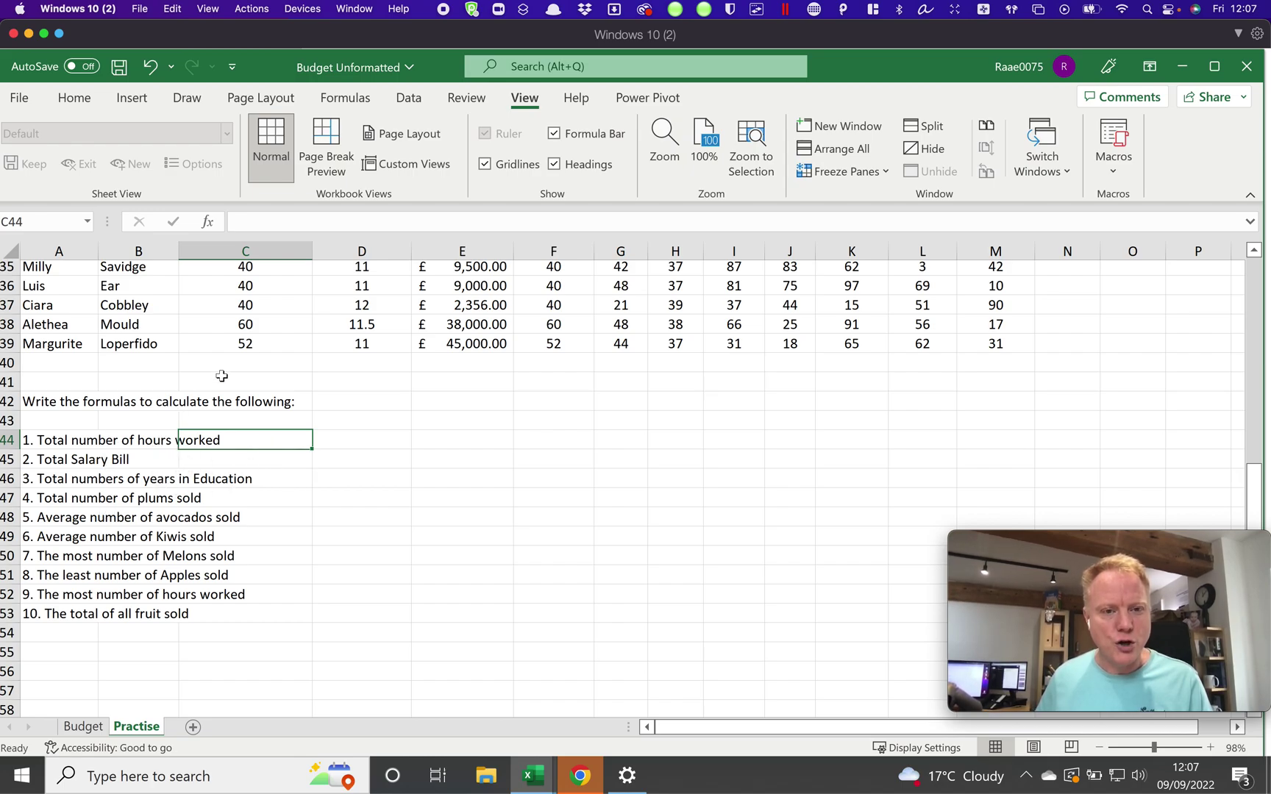
pyautogui.scroll(10, 223, 373)
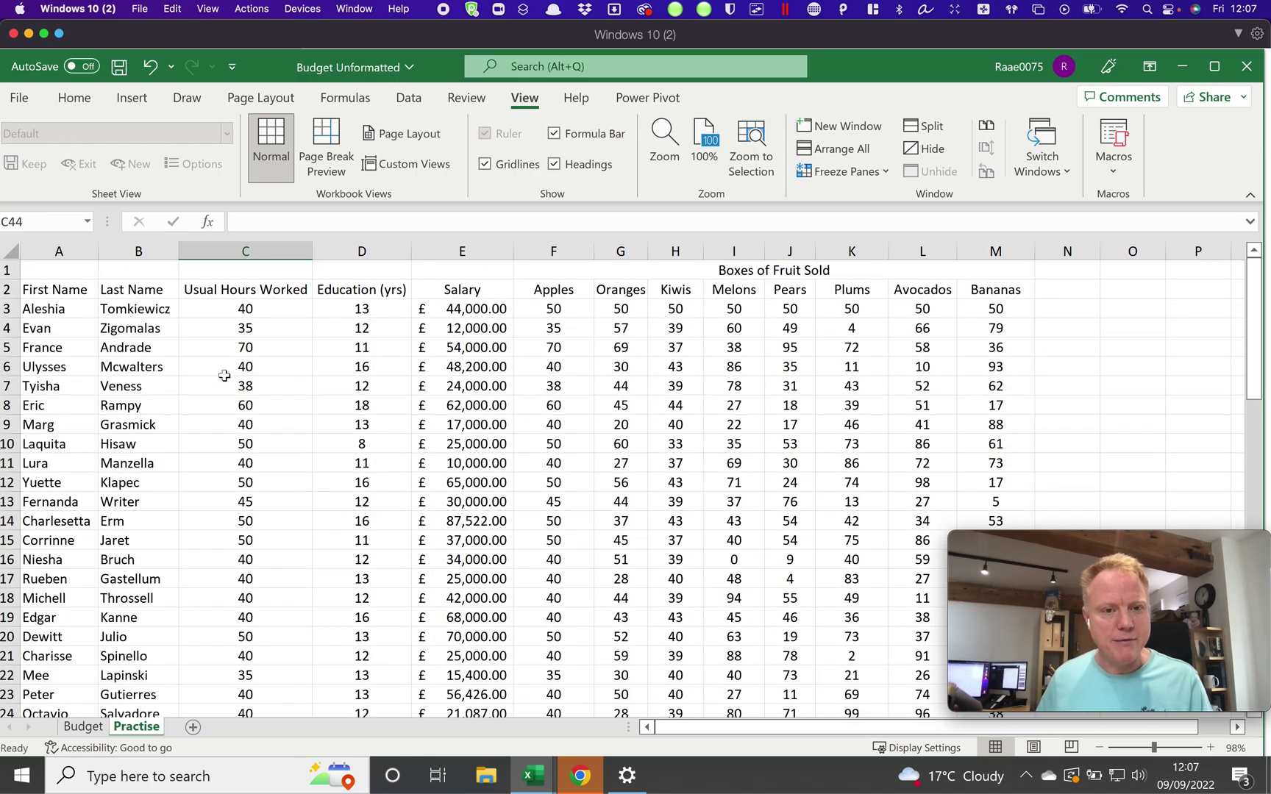
pyautogui.scroll(-8, 224, 375)
pyautogui.scroll(8, 226, 378)
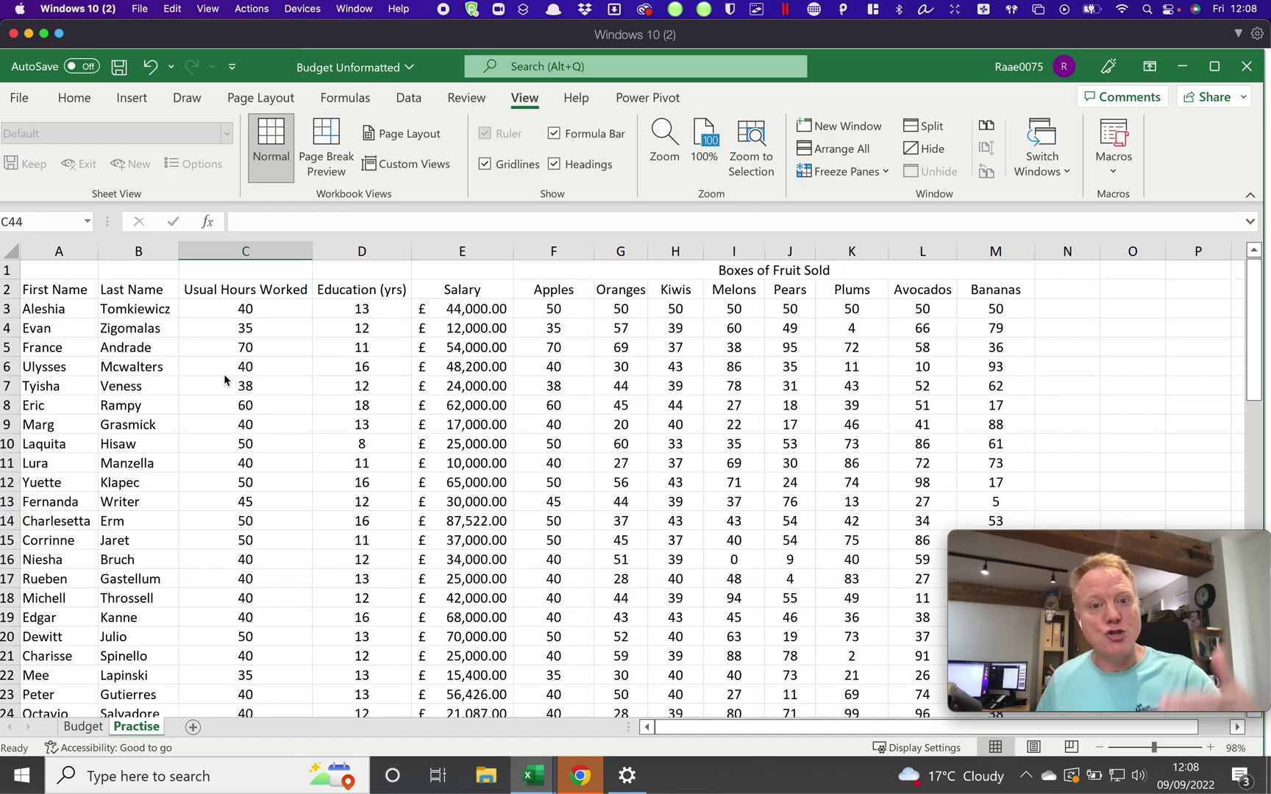
pyautogui.scroll(-1, 225, 380)
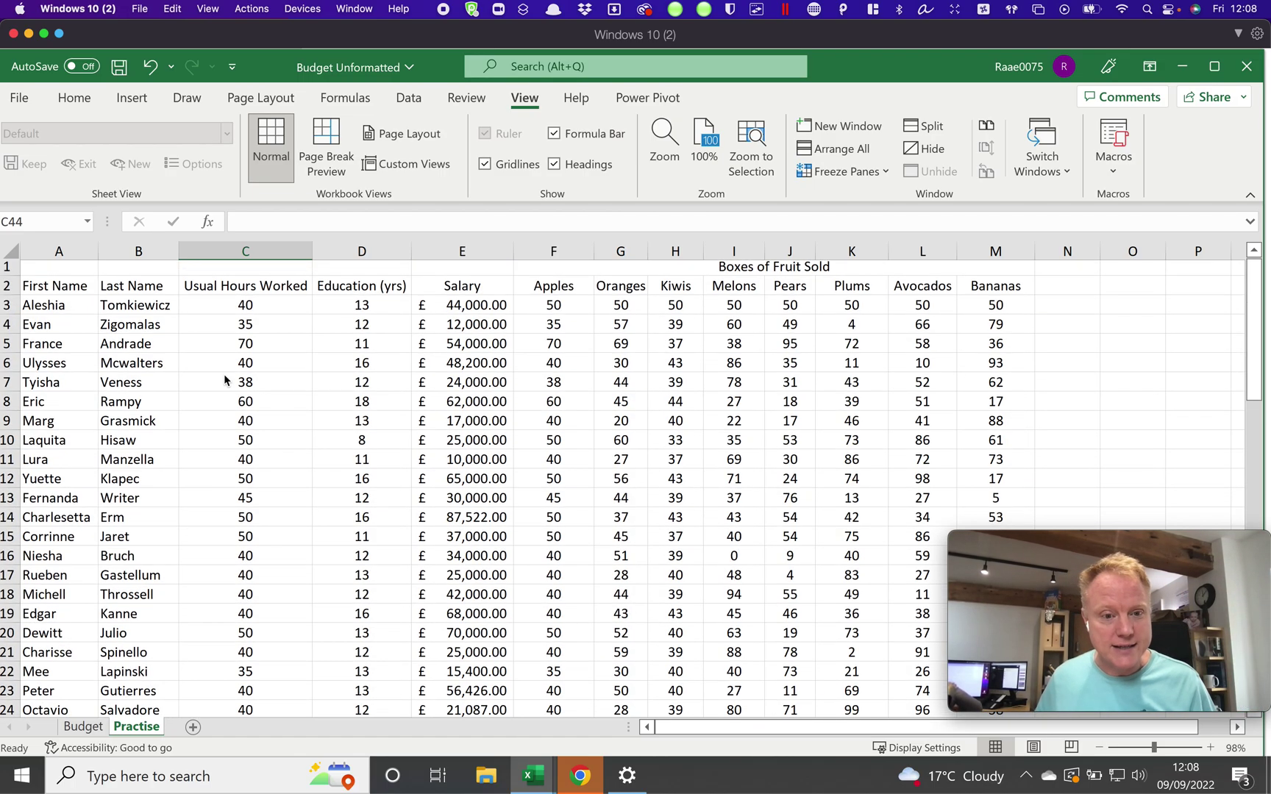
pyautogui.scroll(-11, 224, 381)
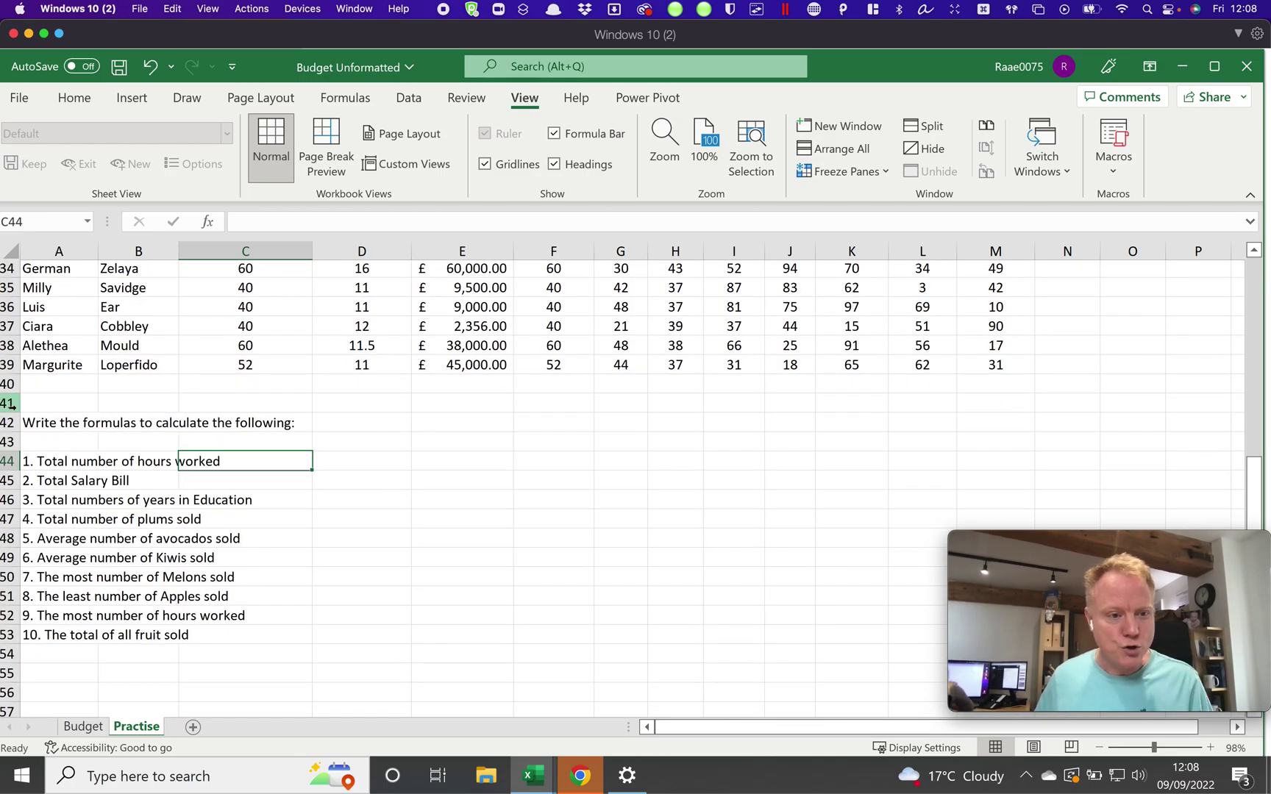
pyautogui.click(9, 404)
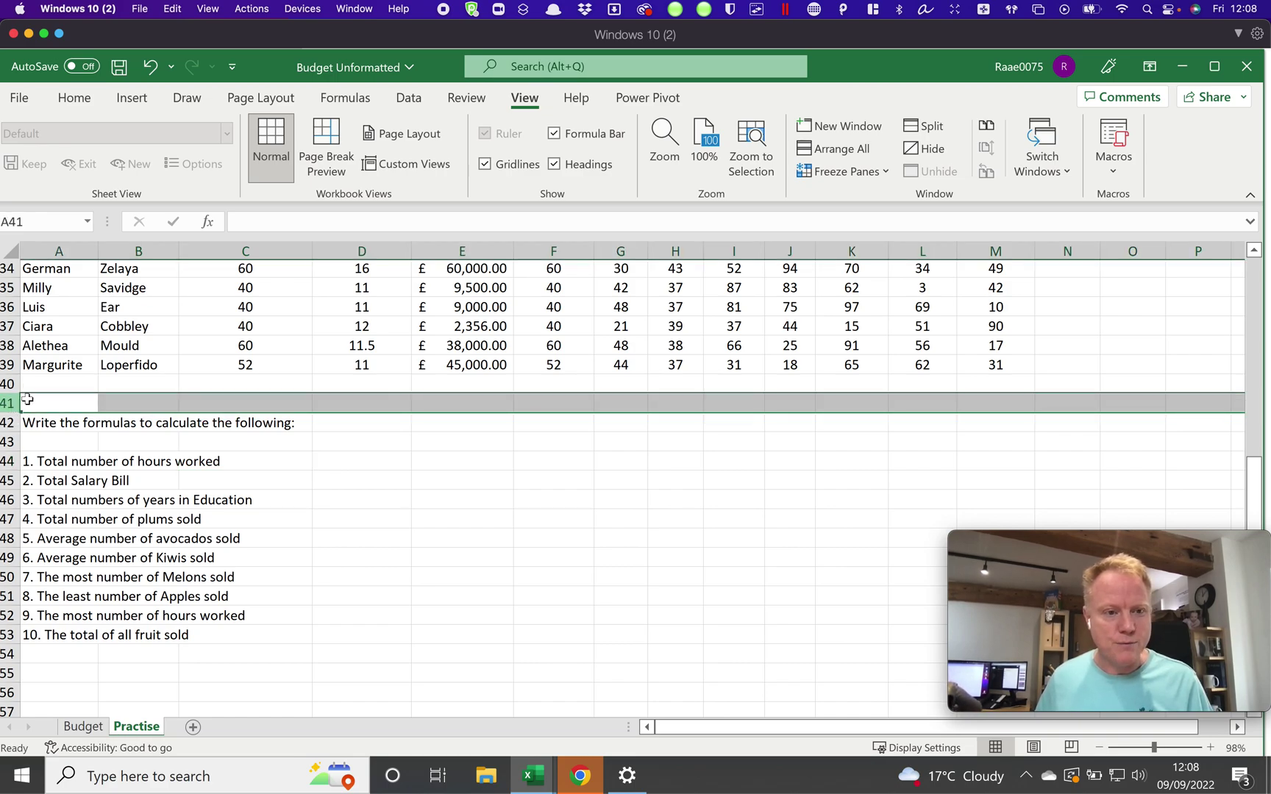
# Split the Practise sheet into two separately scrolling panes at row 41.
pyautogui.click(928, 128)
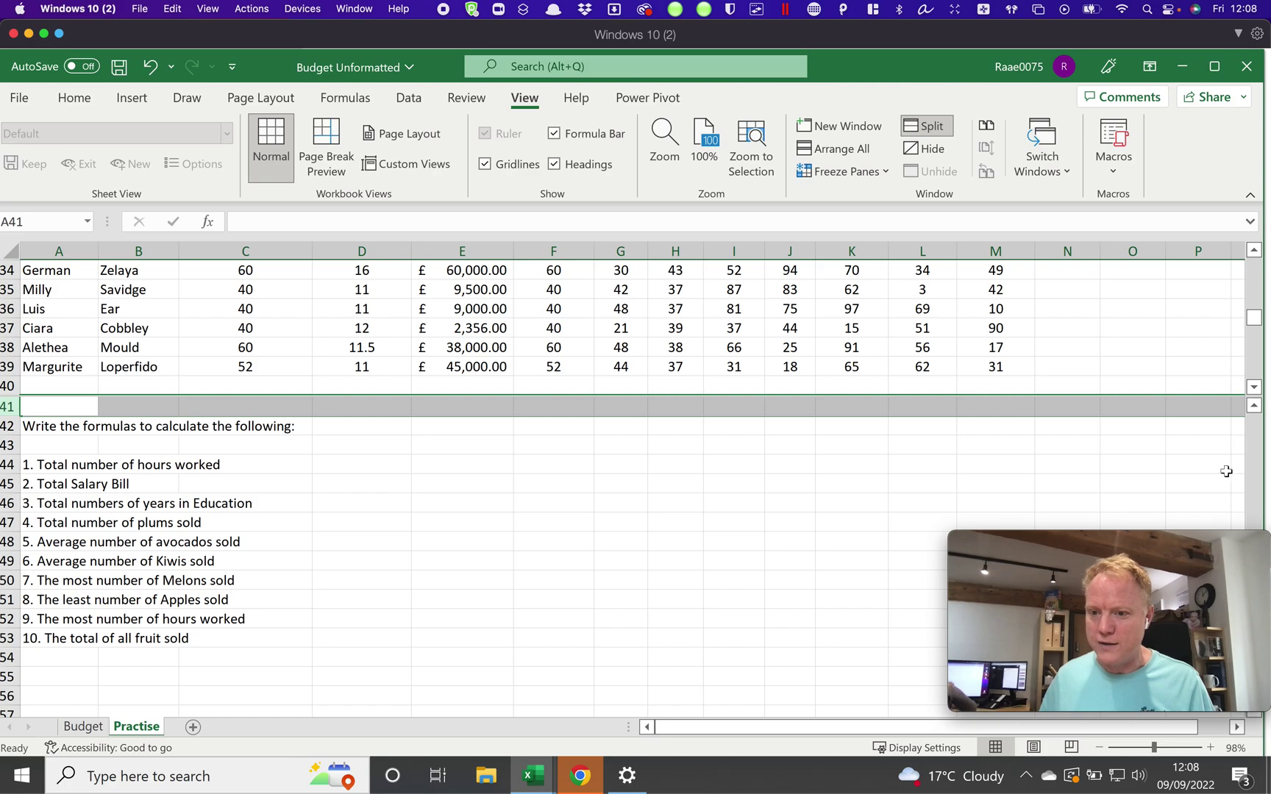
pyautogui.moveTo(1214, 544); pyautogui.dragTo(1169, 509)
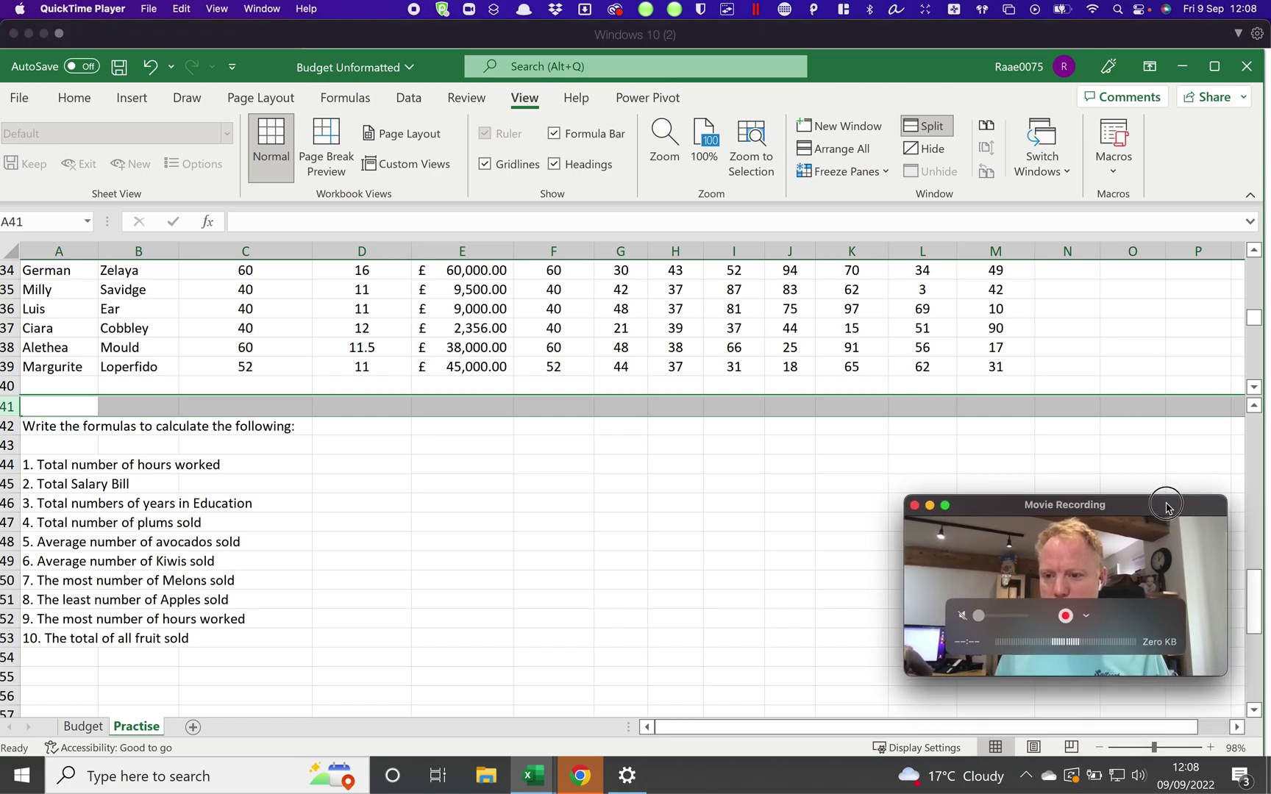
pyautogui.click(1164, 450)
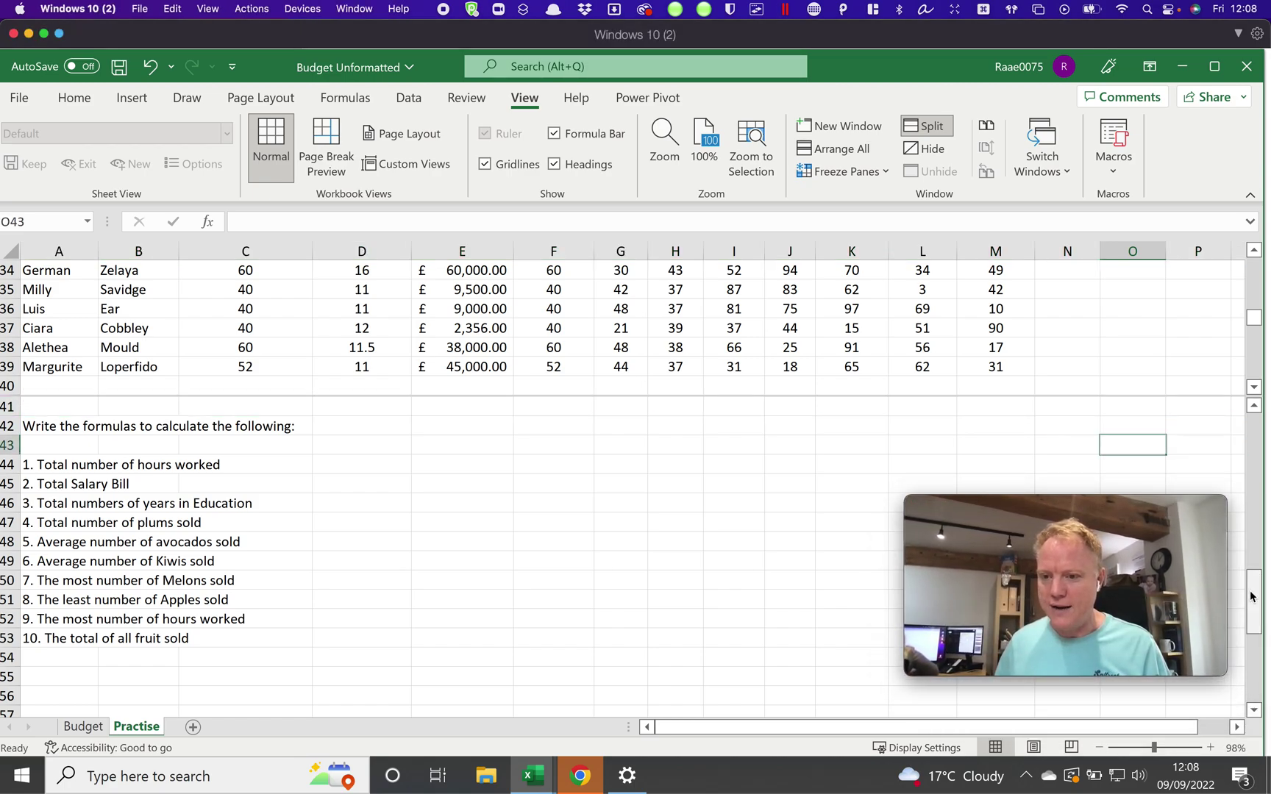
# Scroll each pane independently, then select the Usual Hours Worked heading in C2.
pyautogui.moveTo(1253, 596); pyautogui.dragTo(1257, 431)
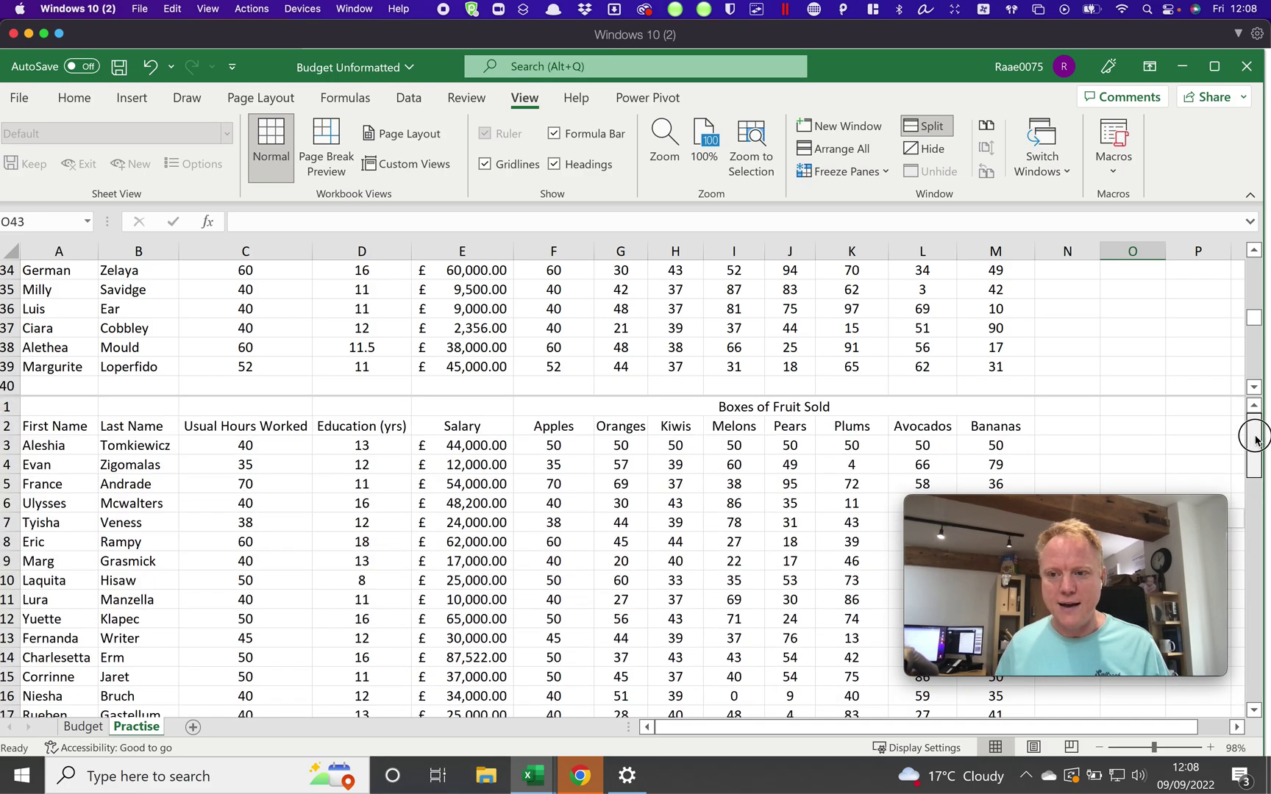
pyautogui.click(1255, 588)
pyautogui.moveTo(1254, 318)
pyautogui.mouseDown()
pyautogui.moveTo(1252, 283)
pyautogui.moveTo(1257, 323)
pyautogui.mouseUp()
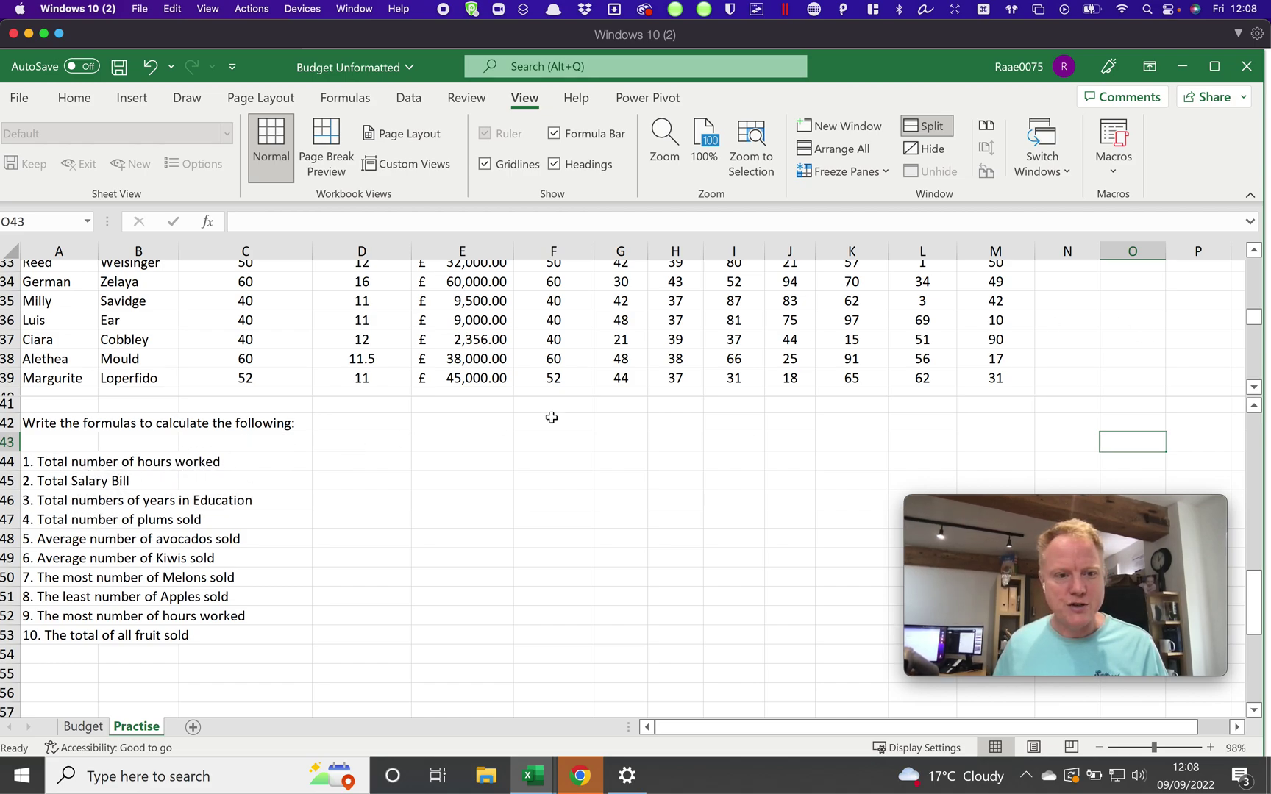
pyautogui.moveTo(1254, 317); pyautogui.dragTo(1251, 255)
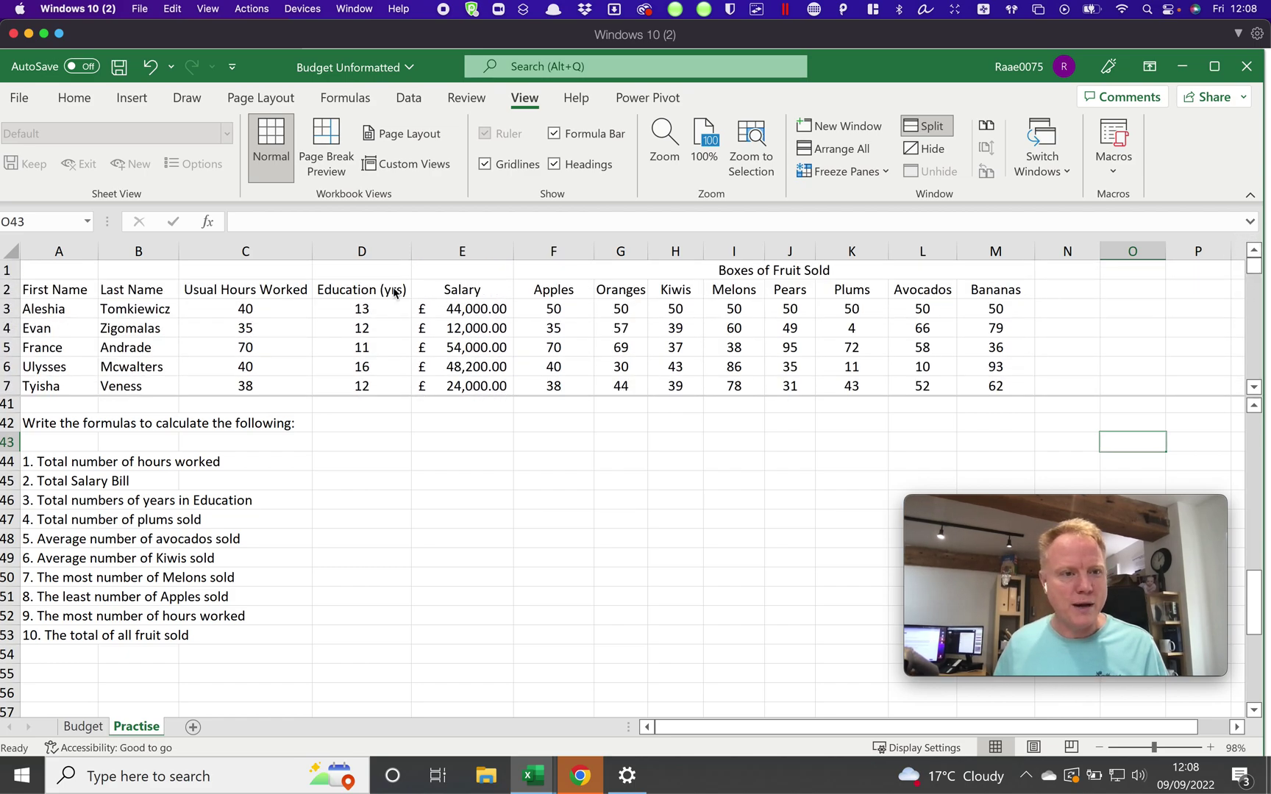
pyautogui.click(258, 291)
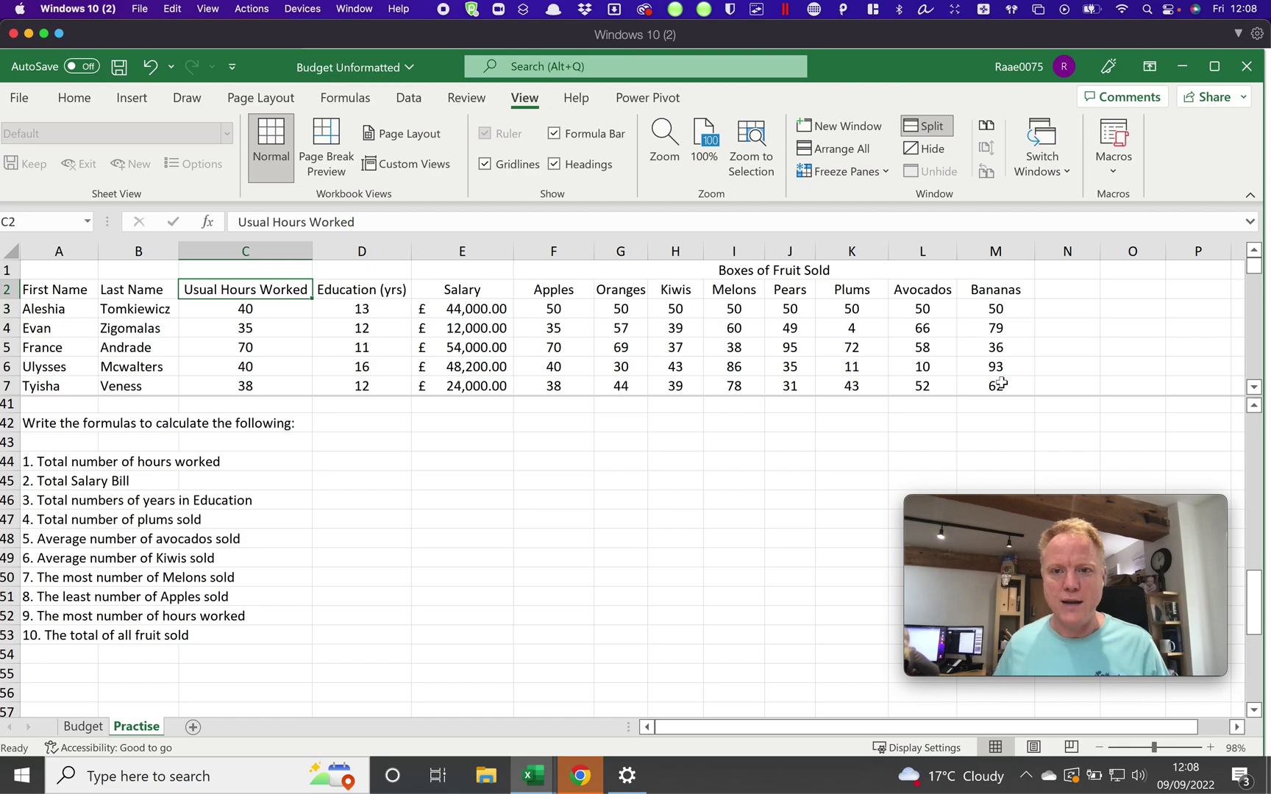
# Turn off Split so the Practise sheet shows as one continuous pane.
pyautogui.click(924, 131)
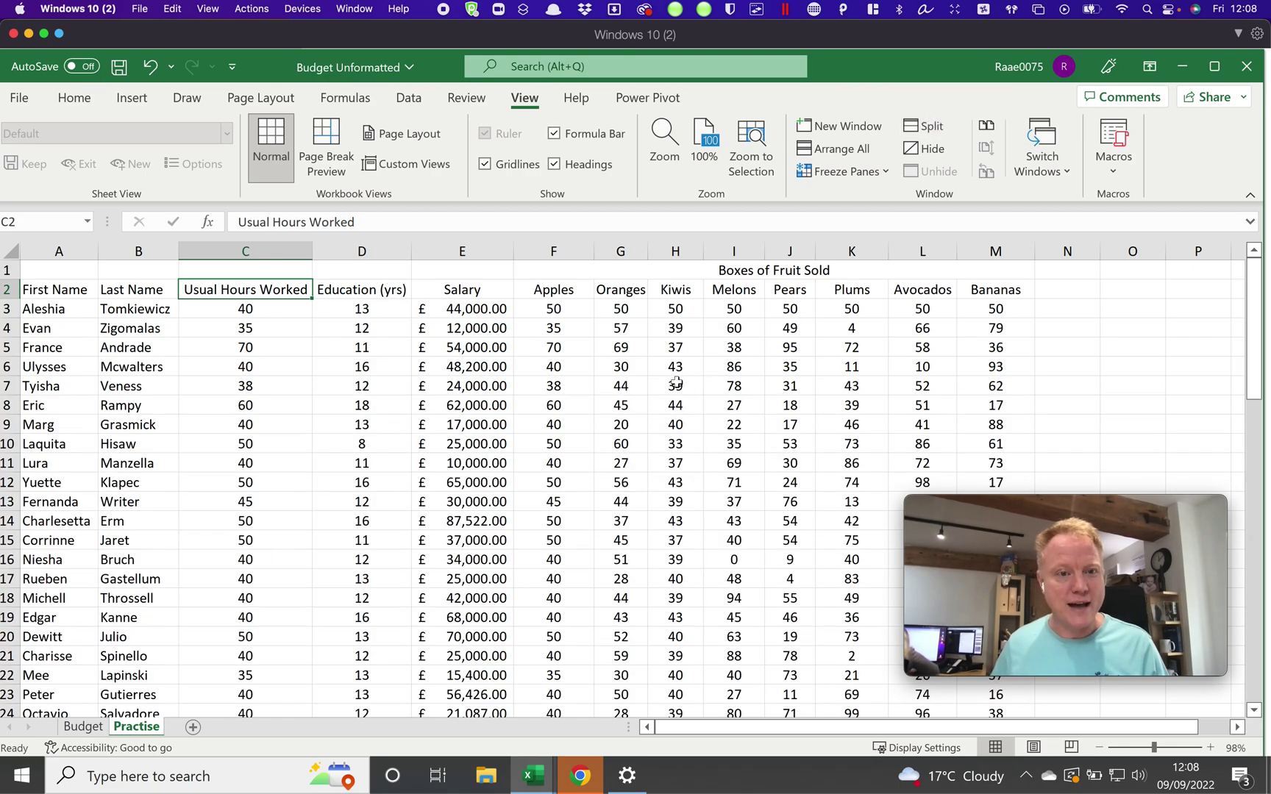